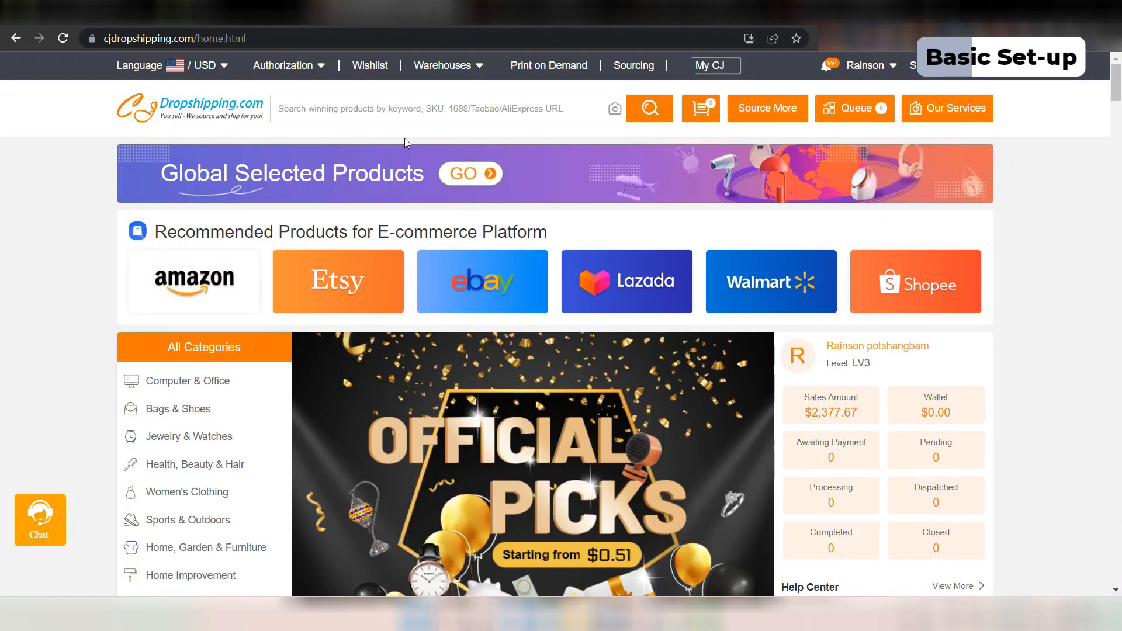
Add a Shopify store with the store address rainecom and start its authorization.
{"action": "mouse_move", "coordinate": [306, 70]}
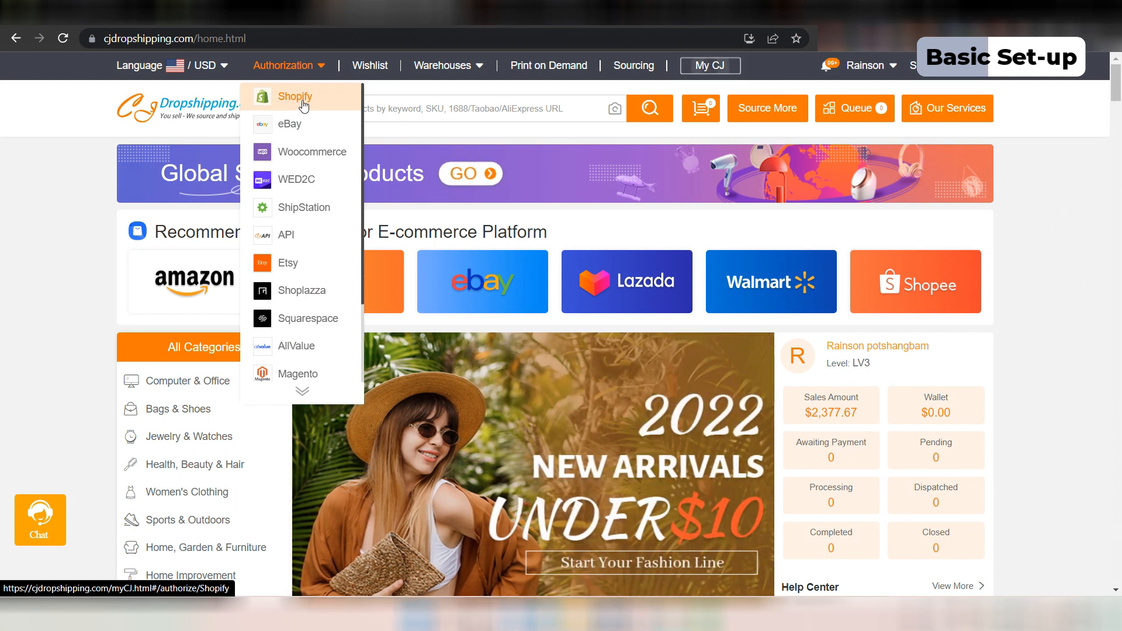
{"action": "left_click", "coordinate": [301, 104]}
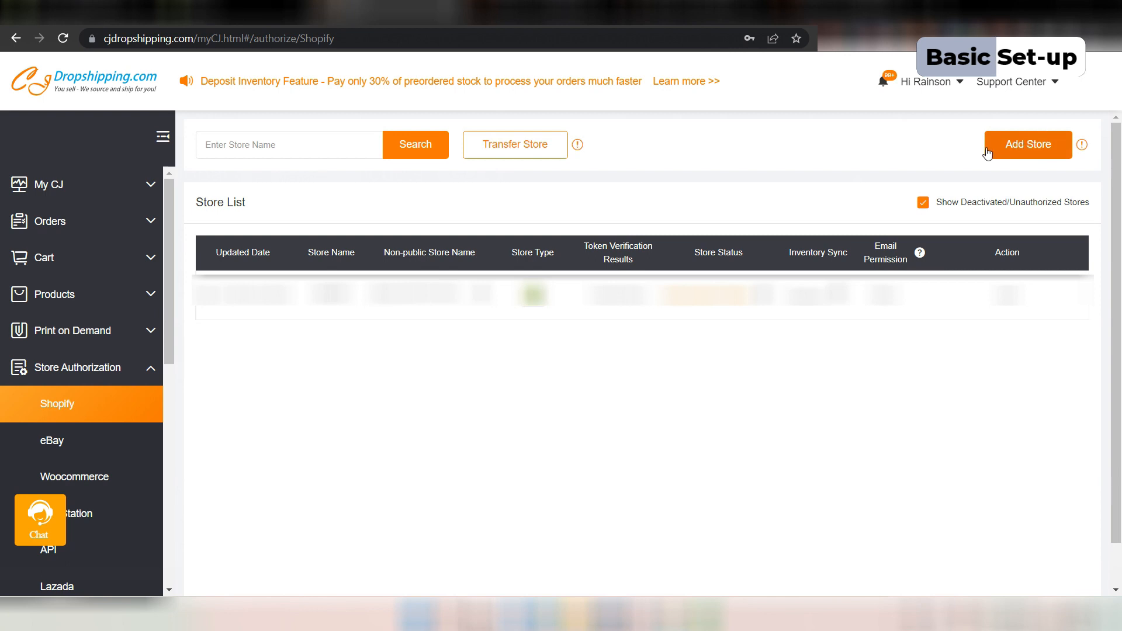
{"action": "left_click", "coordinate": [1019, 150]}
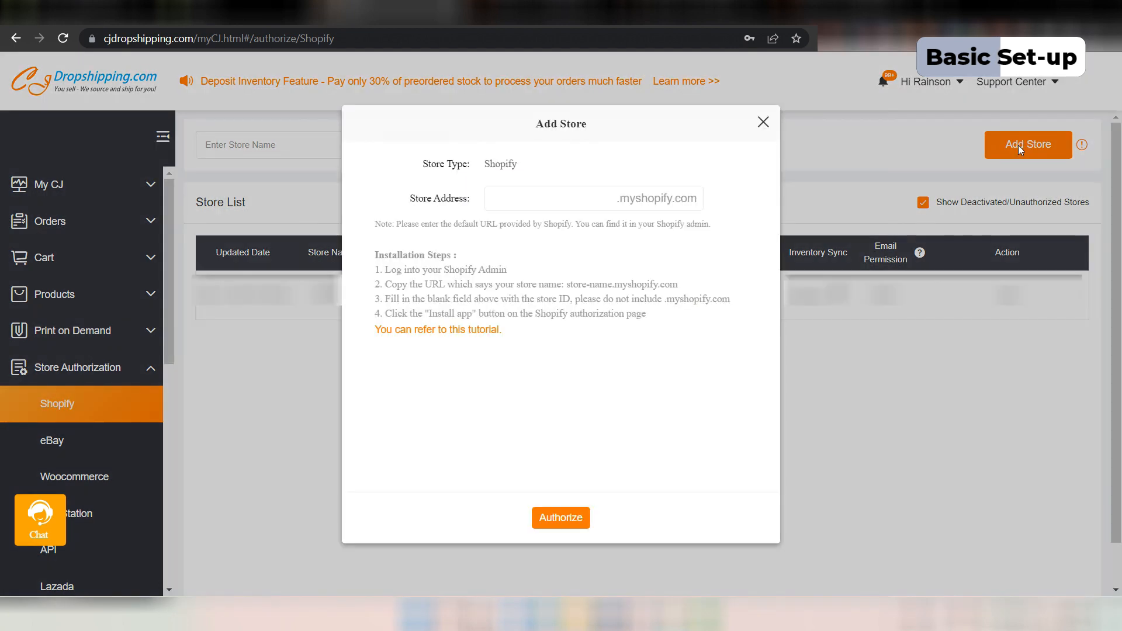
{"action": "left_click", "coordinate": [534, 197]}
{"action": "type", "text": "rainecom.myshopify.com"}
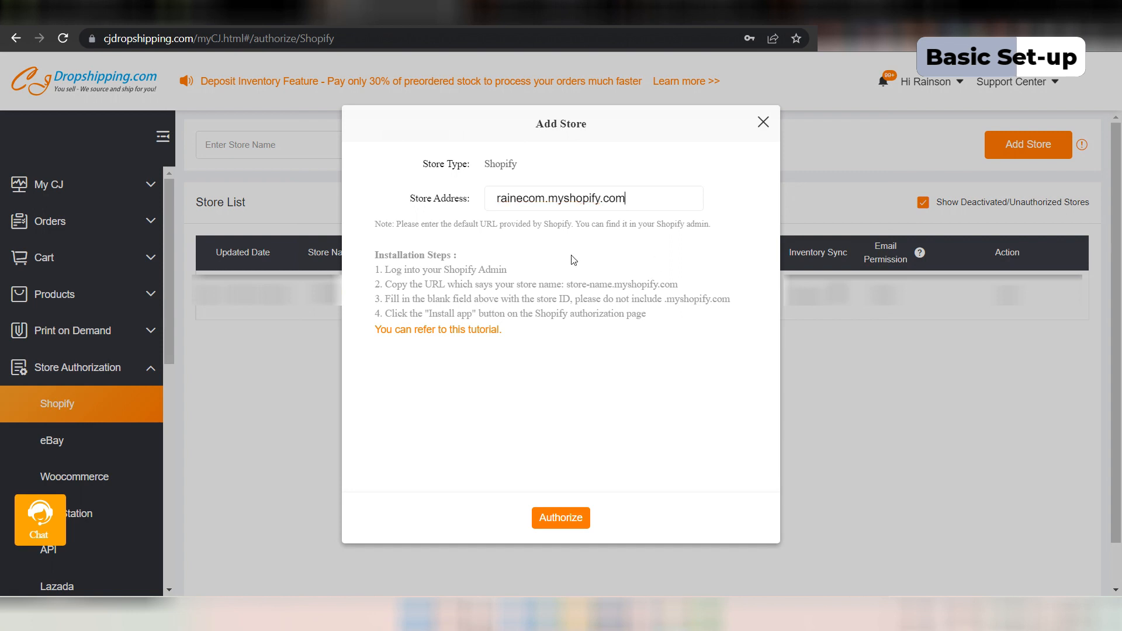
{"action": "left_click", "coordinate": [561, 519]}
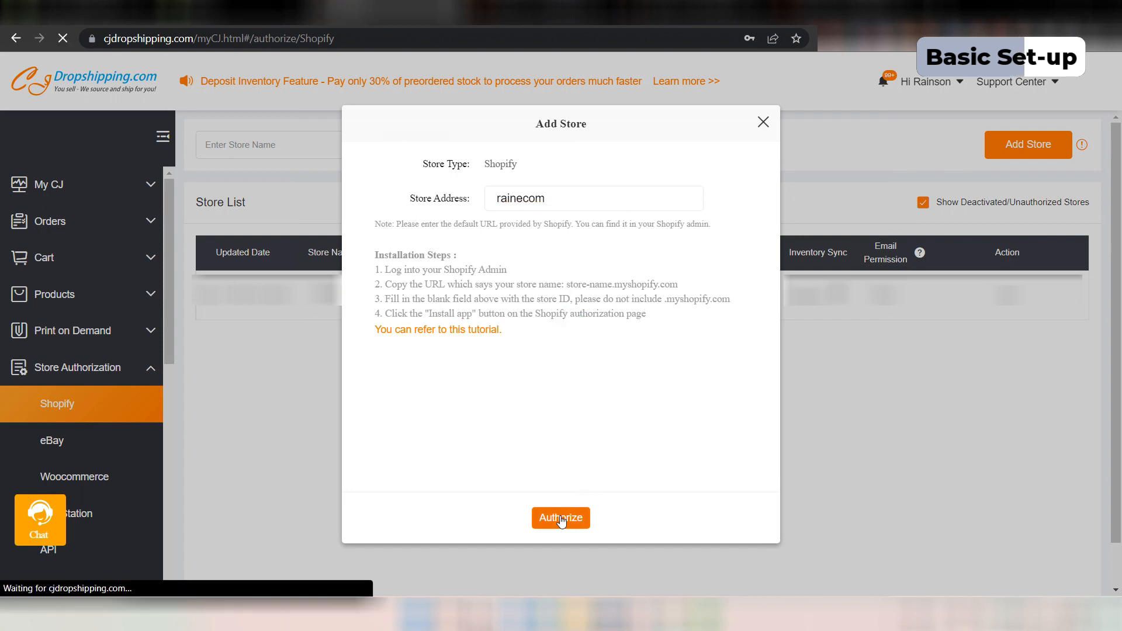
Install the CJDropshipping app on the Shopify store and open the store's list of installed apps.
{"action": "scroll", "coordinate": [641, 438], "scroll_direction": "down", "scroll_amount": 5}
{"action": "scroll", "coordinate": [714, 536], "scroll_direction": "down", "scroll_amount": 3}
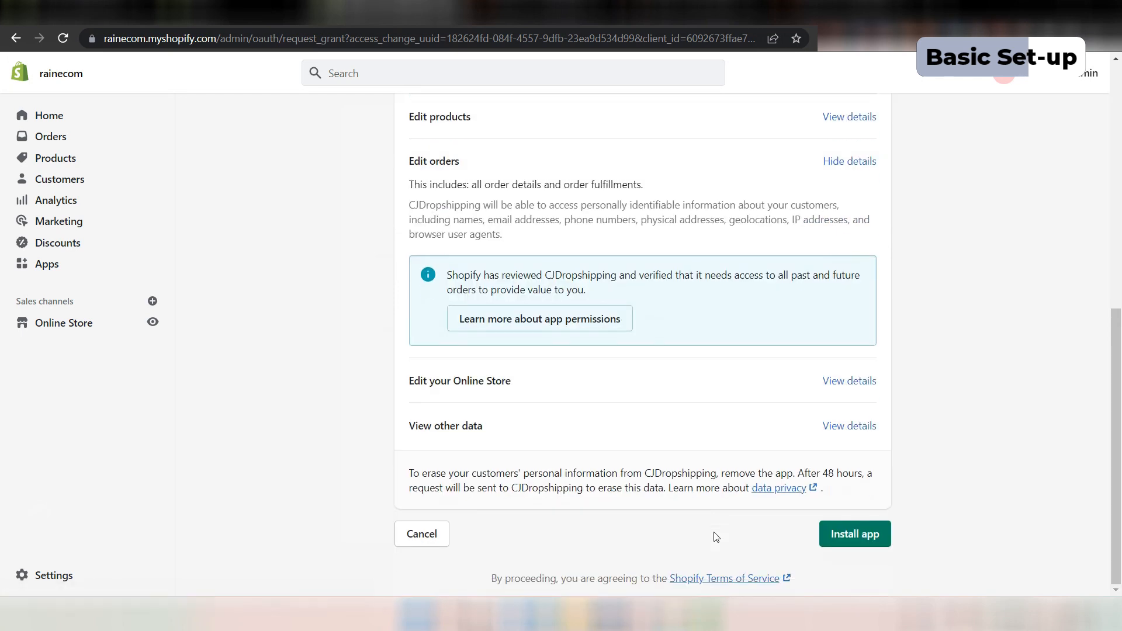
{"action": "left_click", "coordinate": [868, 533]}
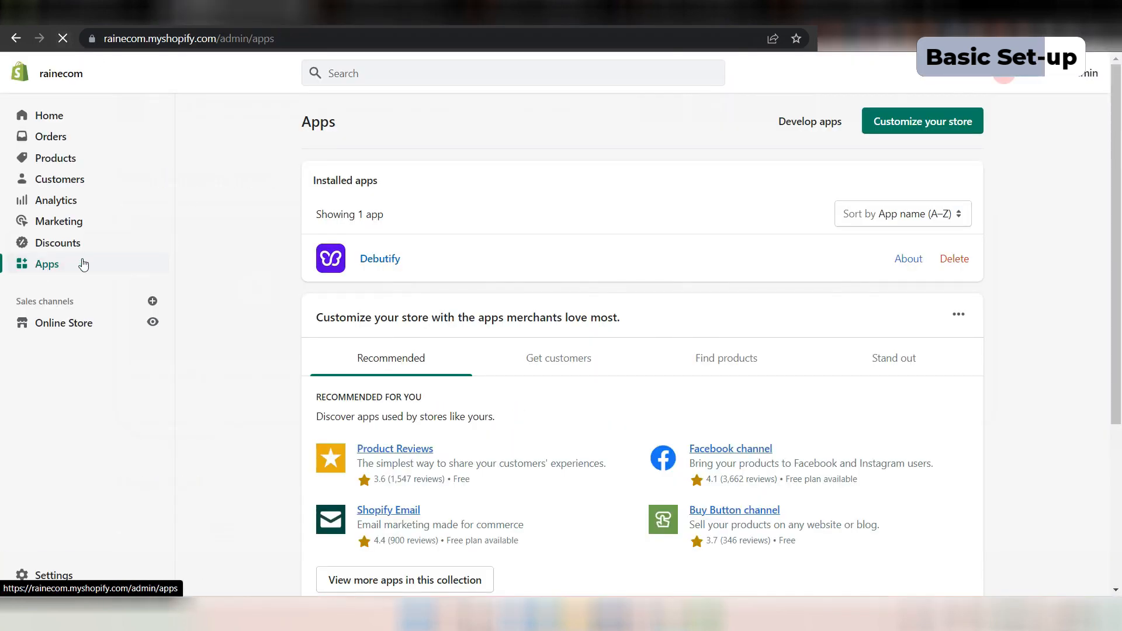
{"action": "left_click", "coordinate": [149, 262]}
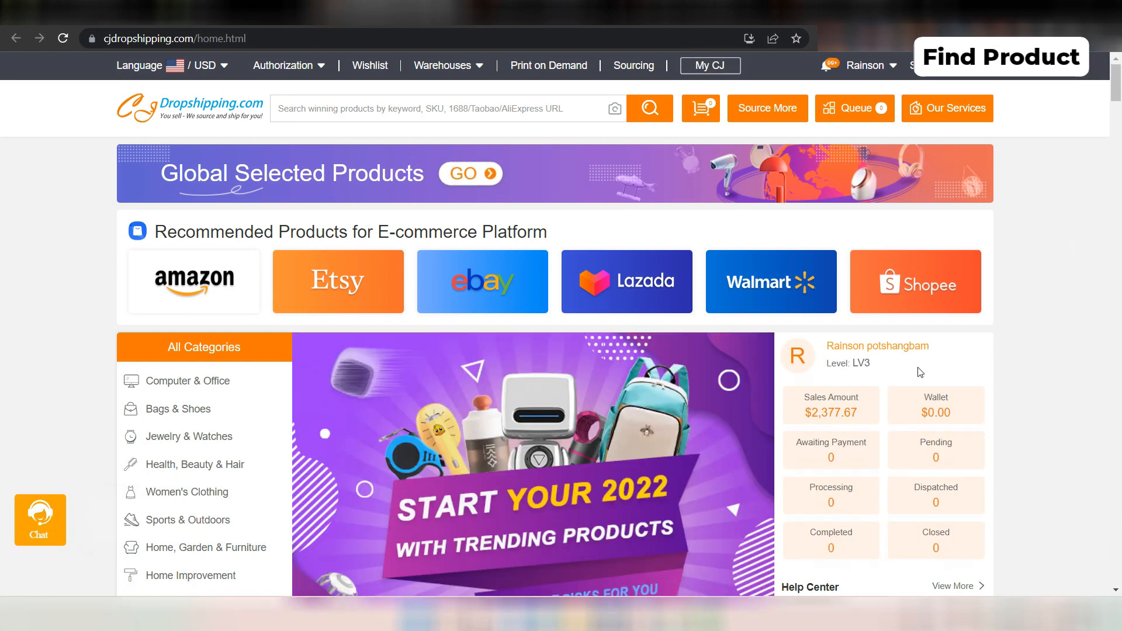
Browse the CJDropshipping products in the Kitchen Storage category under Home, Garden & Furniture.
{"action": "scroll", "coordinate": [1079, 243], "scroll_direction": "down", "scroll_amount": 3}
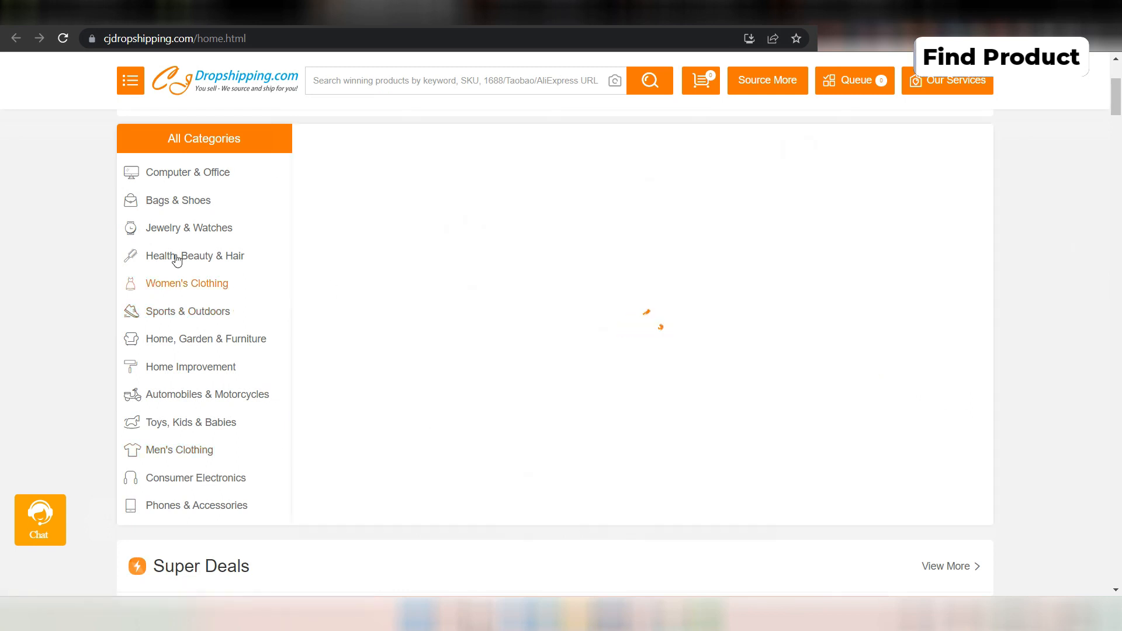
{"action": "mouse_move", "coordinate": [177, 226]}
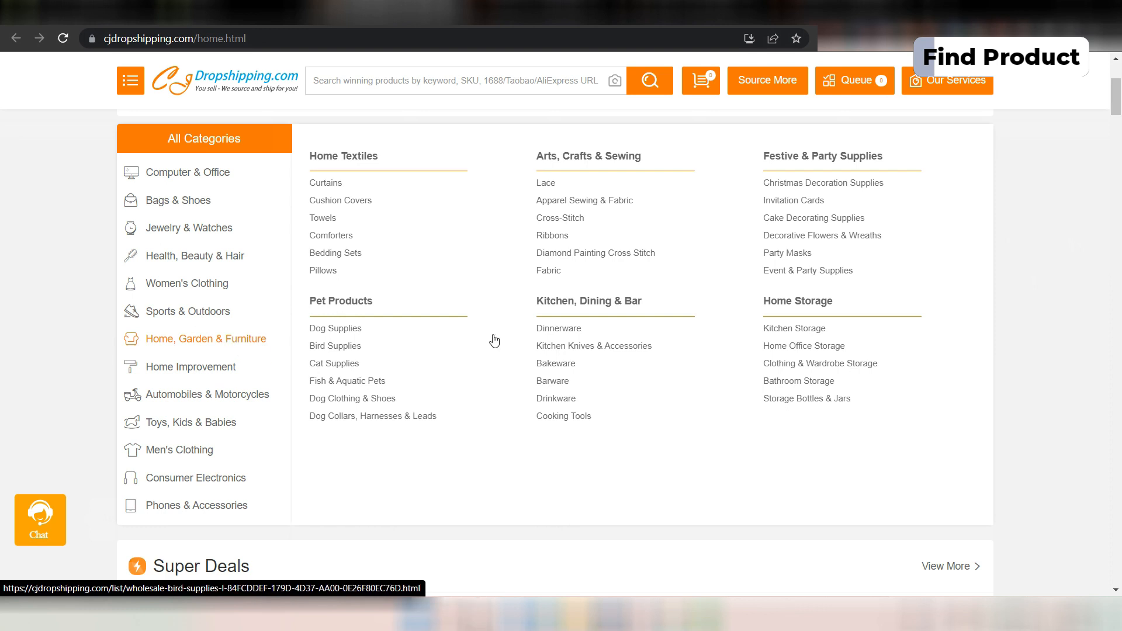
{"action": "left_click", "coordinate": [793, 331]}
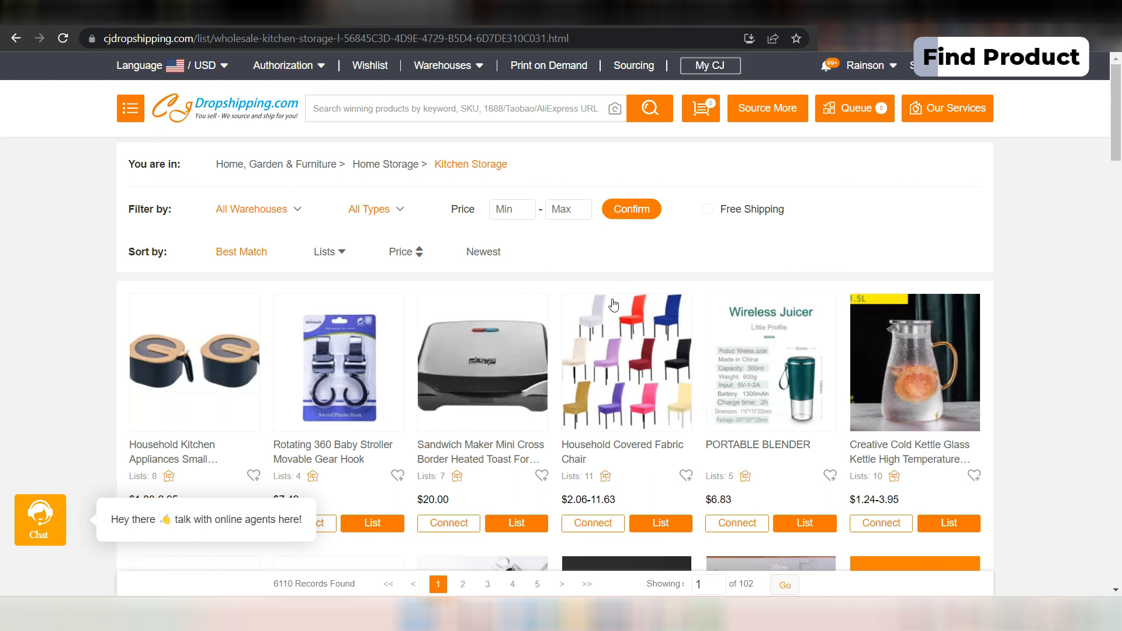
{"action": "scroll", "coordinate": [924, 257], "scroll_direction": "down", "scroll_amount": 5}
{"action": "scroll", "coordinate": [924, 258], "scroll_direction": "down", "scroll_amount": 5}
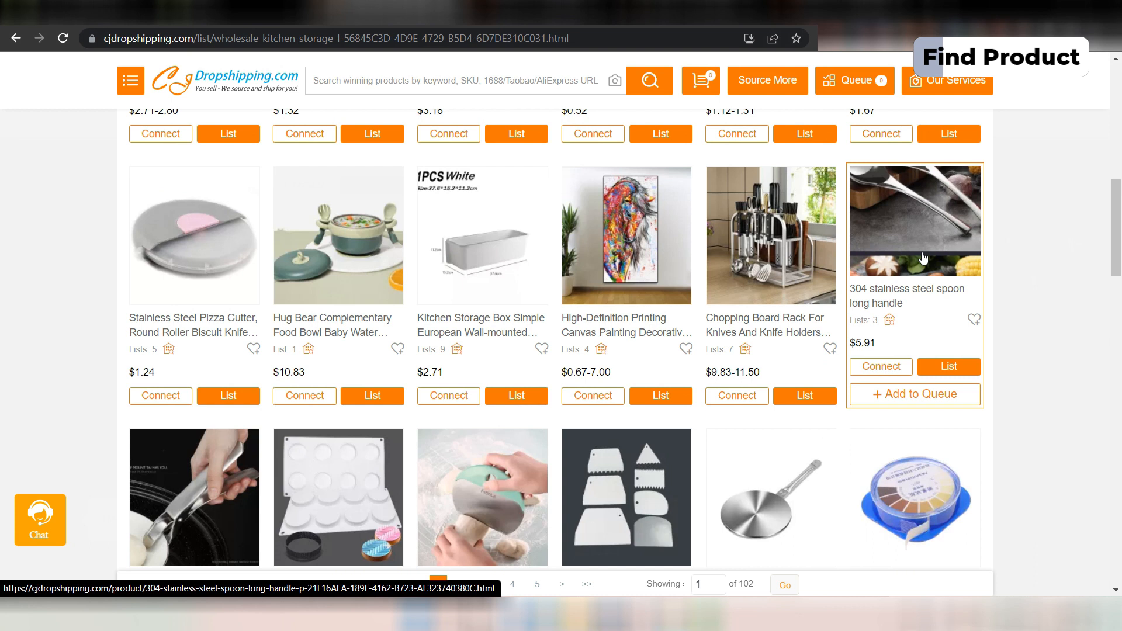
{"action": "scroll", "coordinate": [923, 257], "scroll_direction": "down", "scroll_amount": 15}
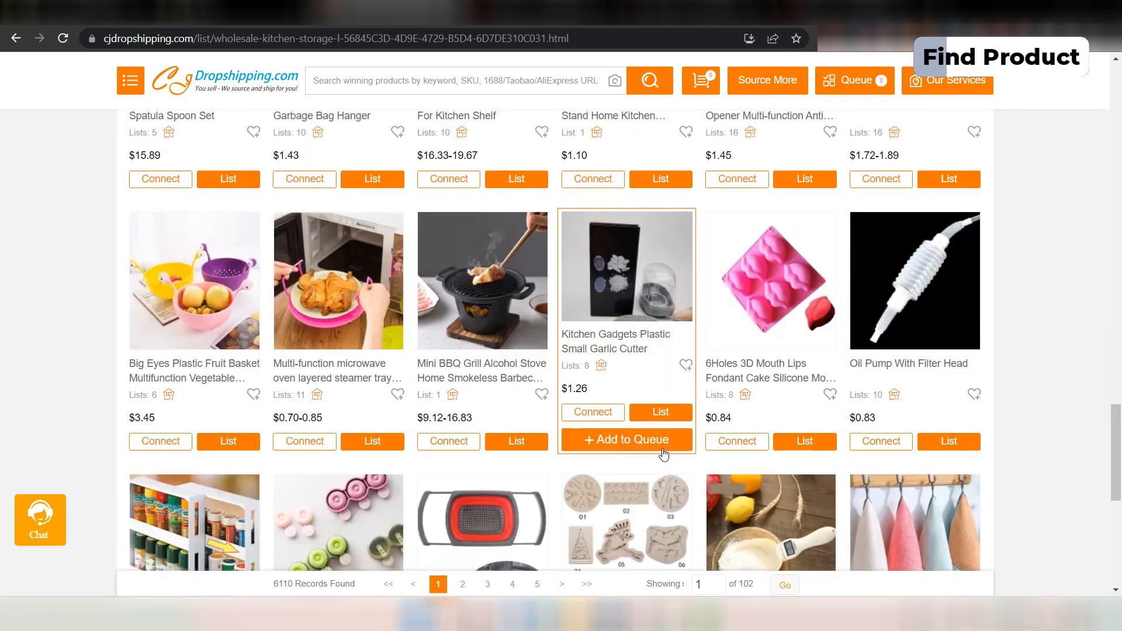
{"action": "scroll", "coordinate": [663, 454], "scroll_direction": "down", "scroll_amount": 4}
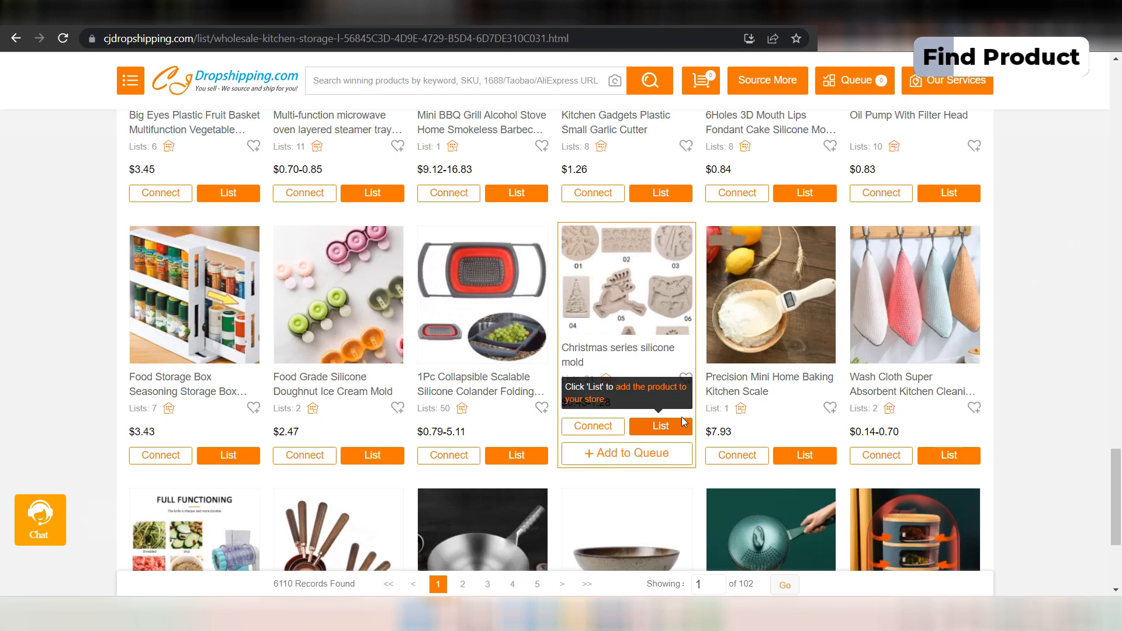
{"action": "scroll", "coordinate": [684, 422], "scroll_direction": "down", "scroll_amount": 3}
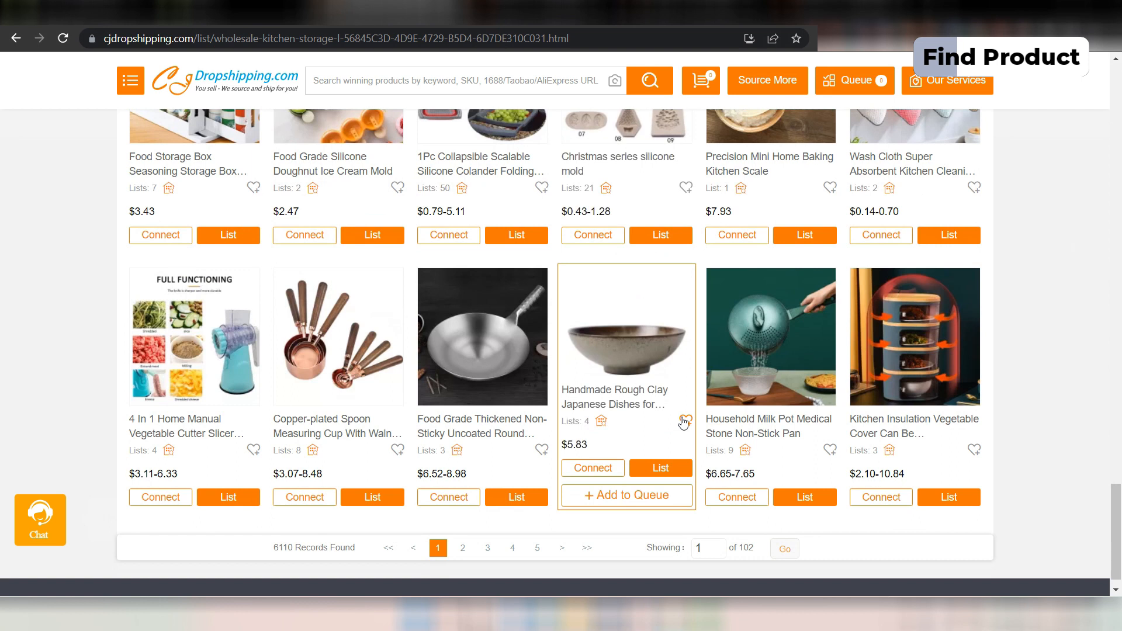
{"action": "scroll", "coordinate": [683, 422], "scroll_direction": "up", "scroll_amount": 6}
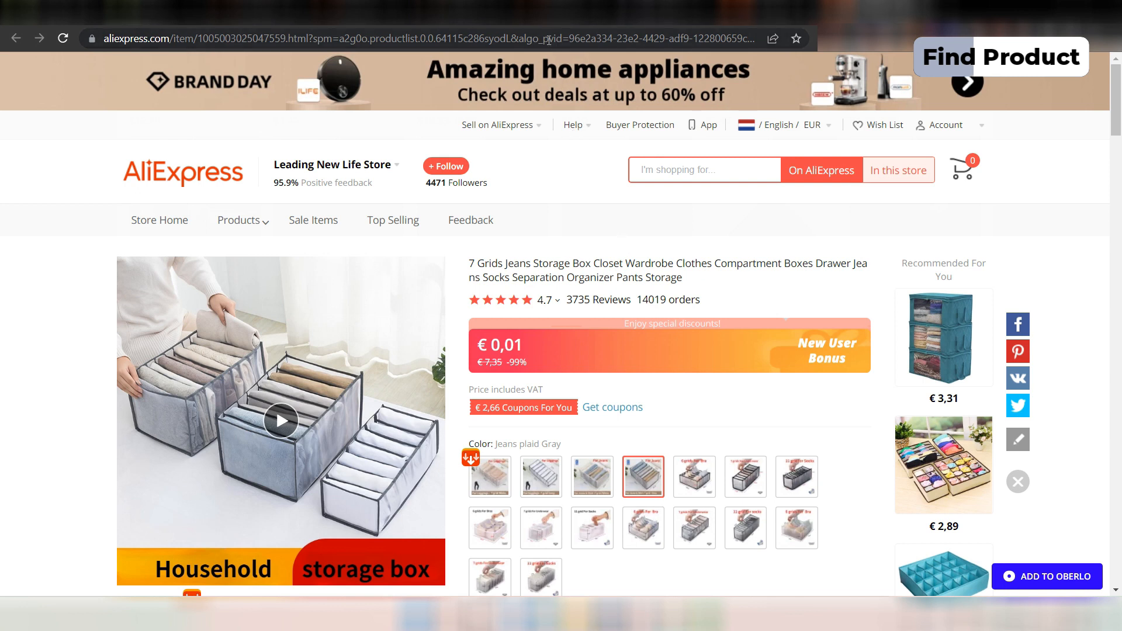
Copy the link of the AliExpress jeans storage box and start a new sourcing request in CJDropshipping.
{"action": "left_click", "coordinate": [548, 40]}
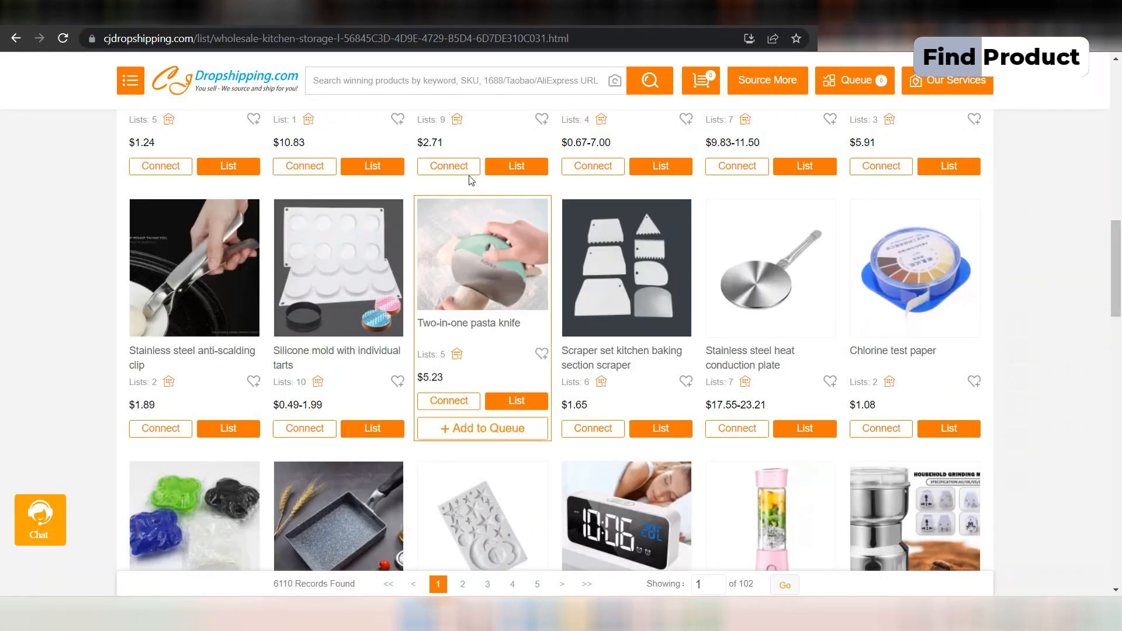
{"action": "scroll", "coordinate": [1052, 219], "scroll_direction": "up", "scroll_amount": 10}
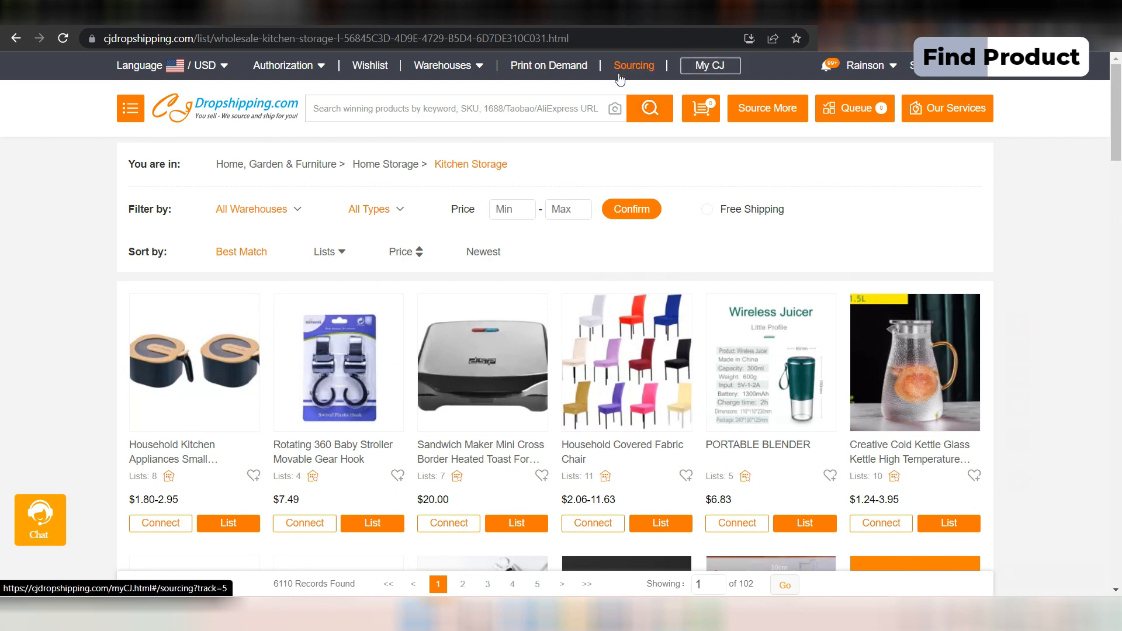
{"action": "left_click", "coordinate": [644, 73]}
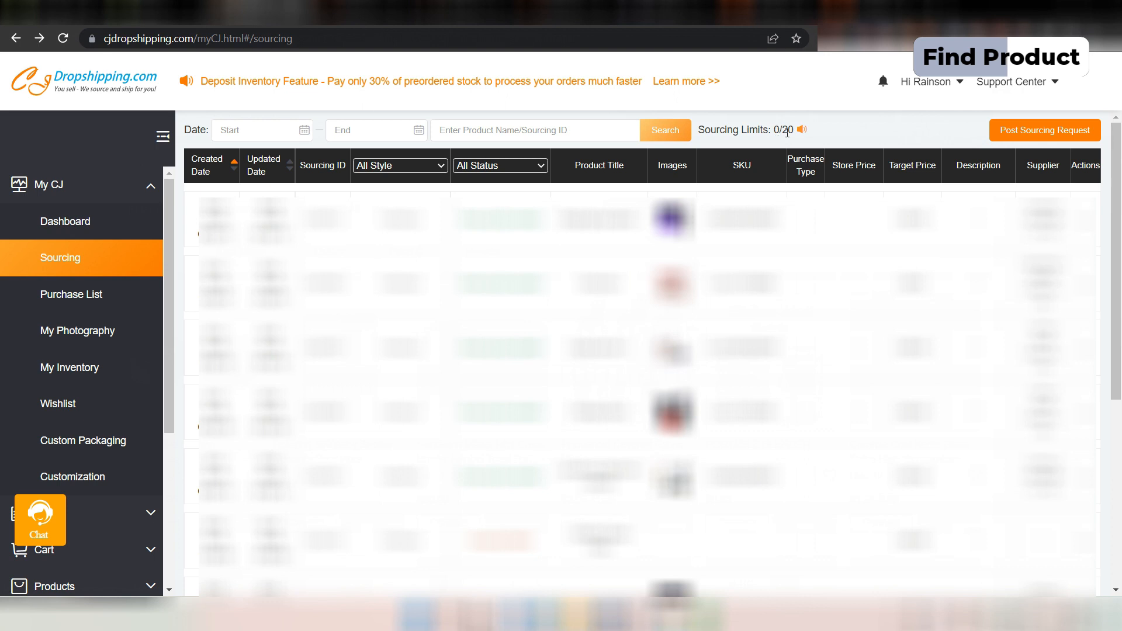
{"action": "left_click", "coordinate": [1011, 133]}
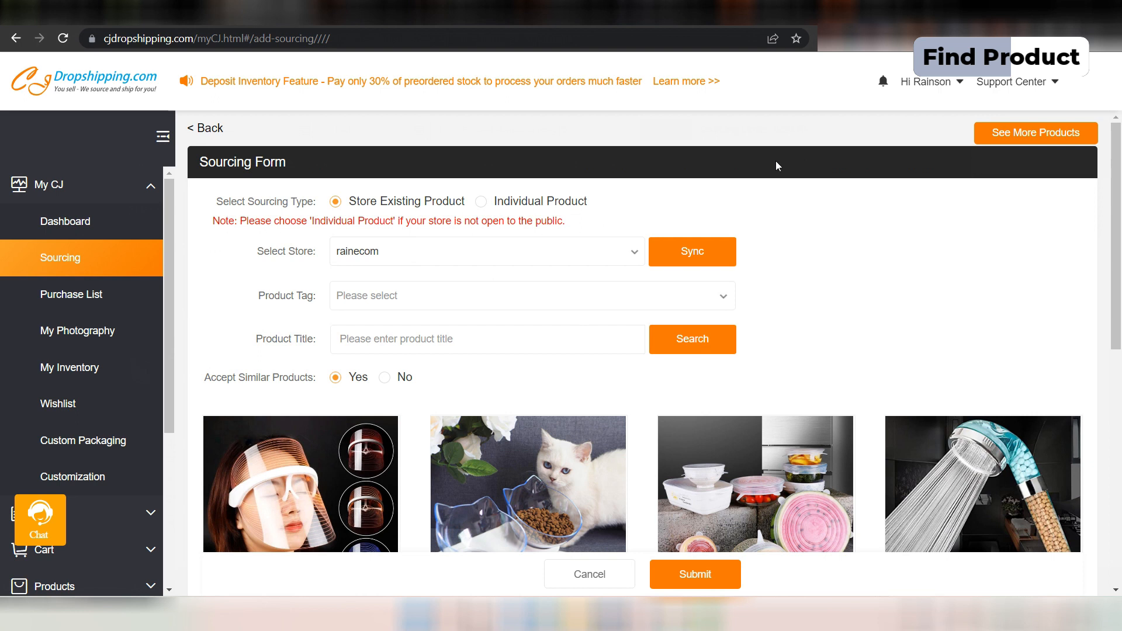
Make the request an Individual Product with the tag Home & Garden, Furniture and the title "Organising bag".
{"action": "left_click", "coordinate": [481, 202]}
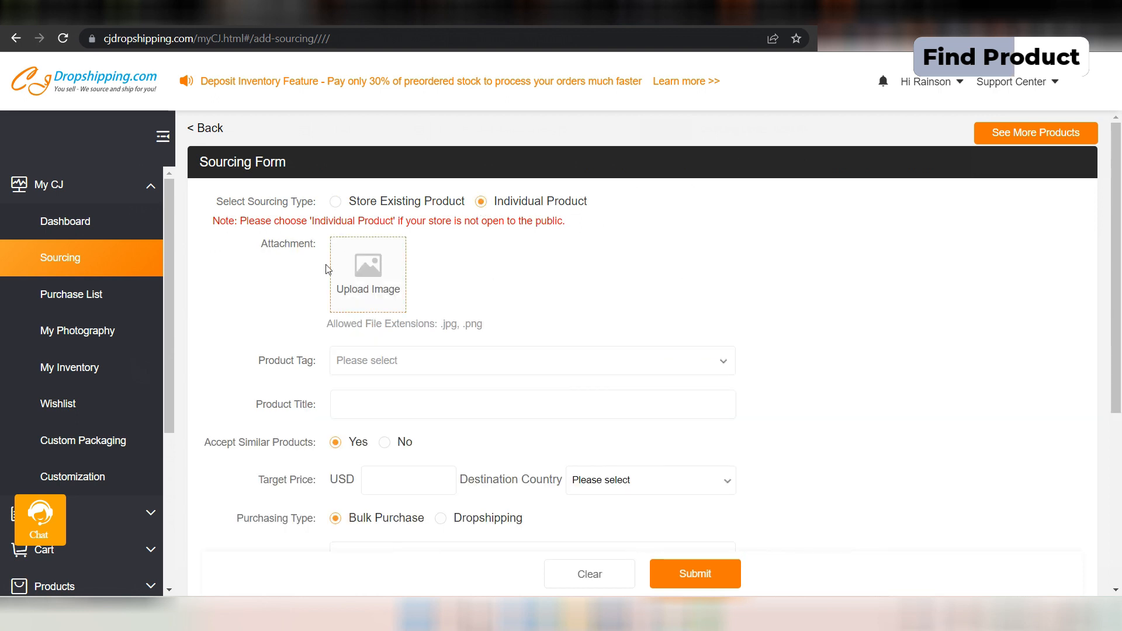
{"action": "scroll", "coordinate": [502, 294], "scroll_direction": "down", "scroll_amount": 3}
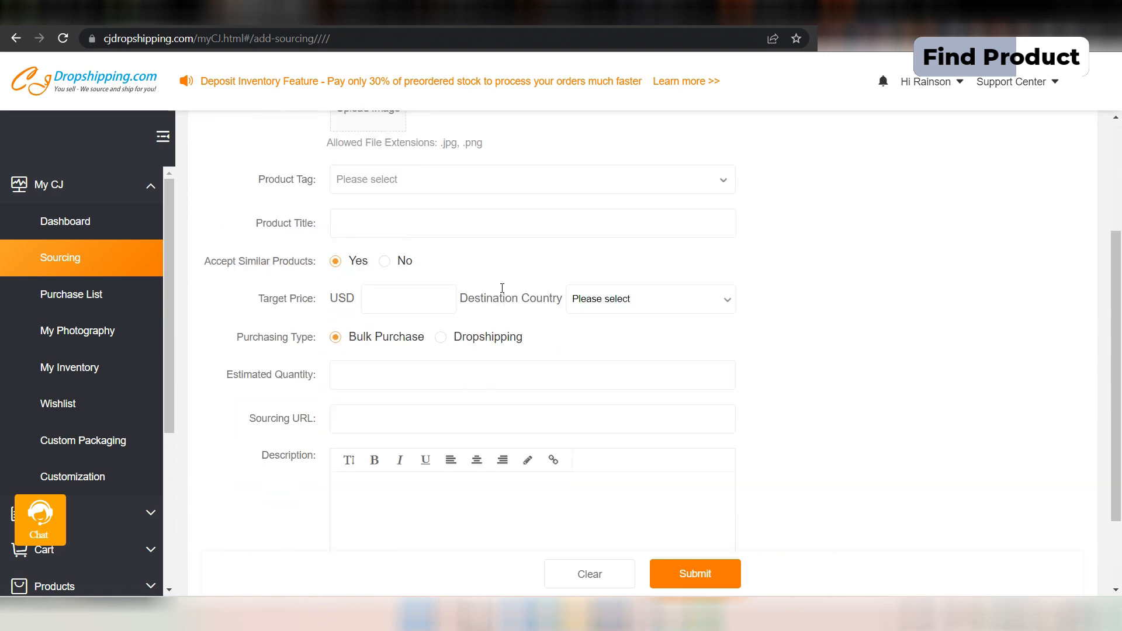
{"action": "left_click", "coordinate": [418, 178]}
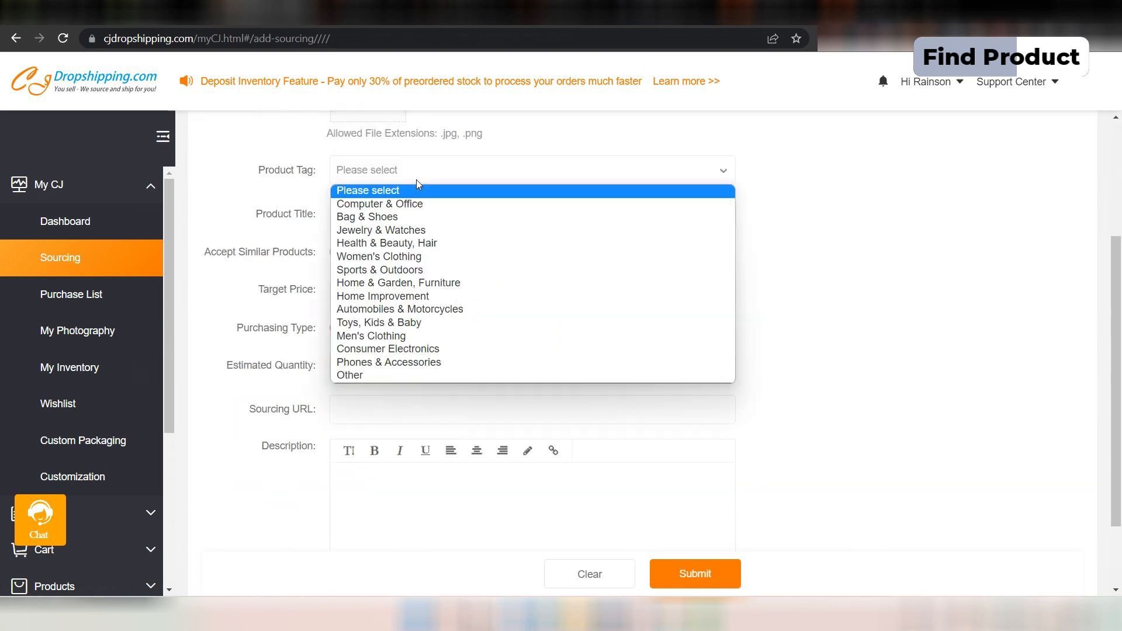
{"action": "left_click", "coordinate": [401, 284]}
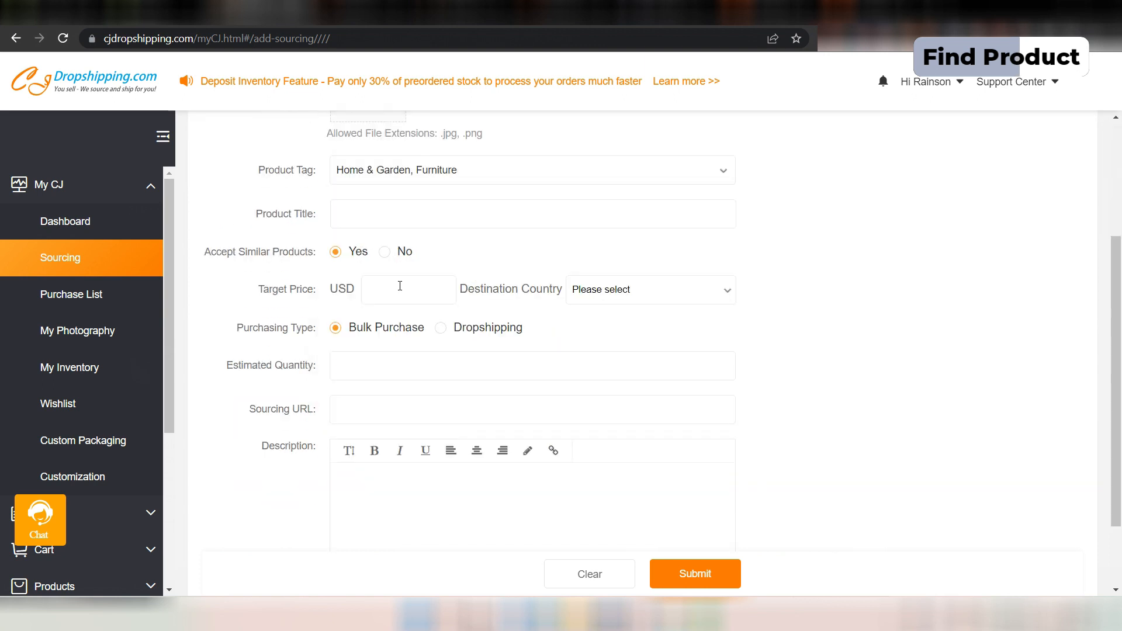
{"action": "left_click", "coordinate": [365, 217]}
{"action": "type", "text": "Organising bag"}
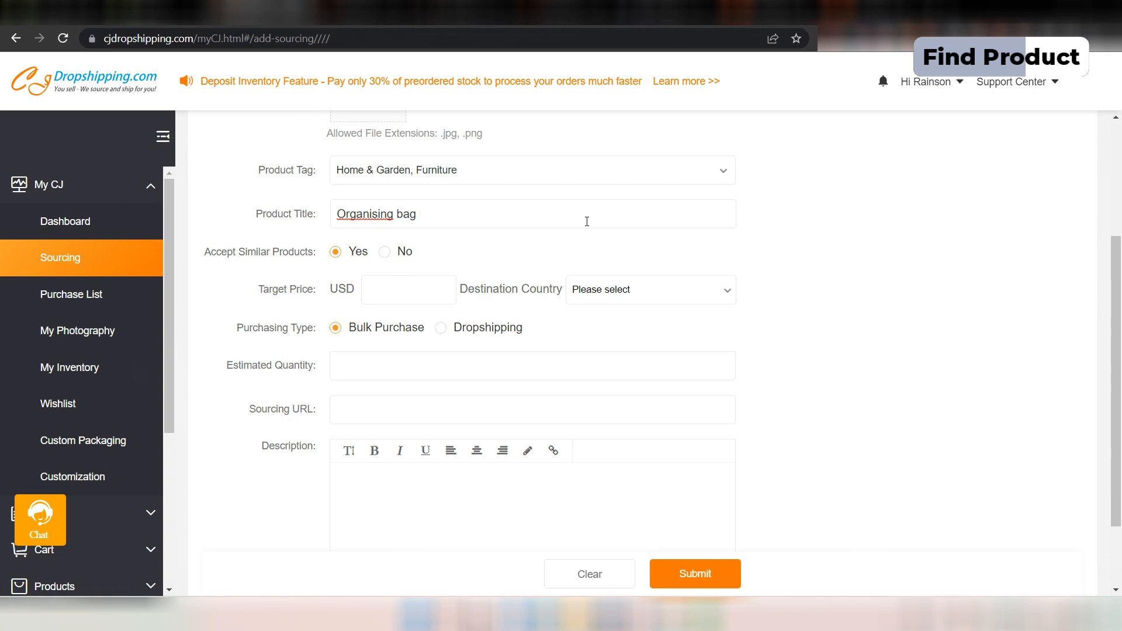
Check the product's price on AliExpress, and set the target price to 5 USD with United States of America as destination country.
{"action": "left_click", "coordinate": [771, 13]}
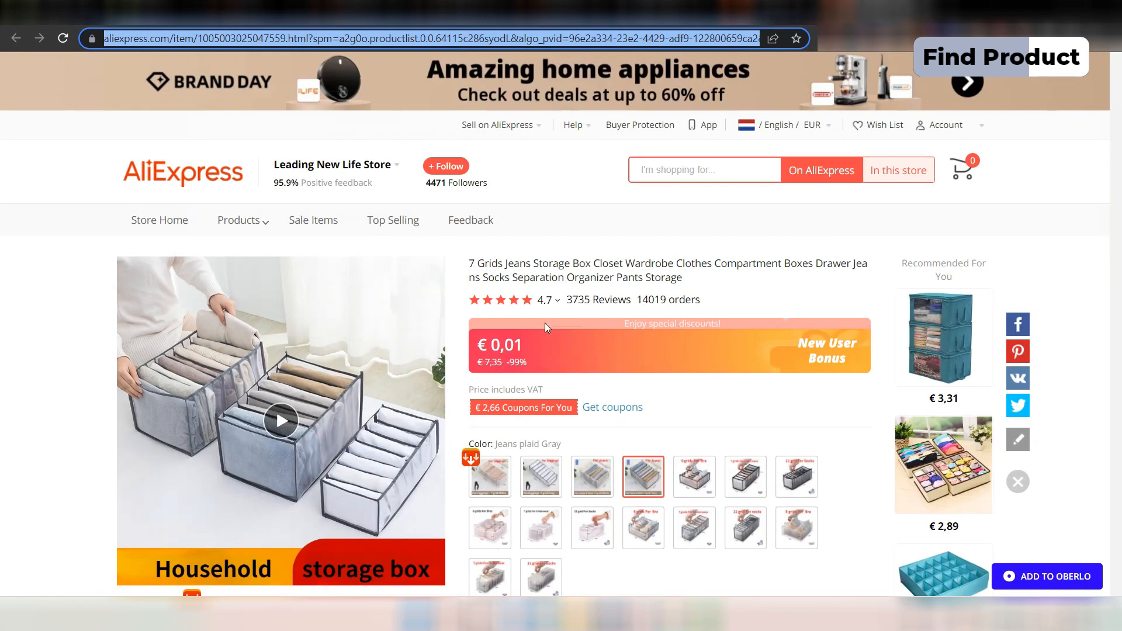
{"action": "left_click", "coordinate": [257, 12]}
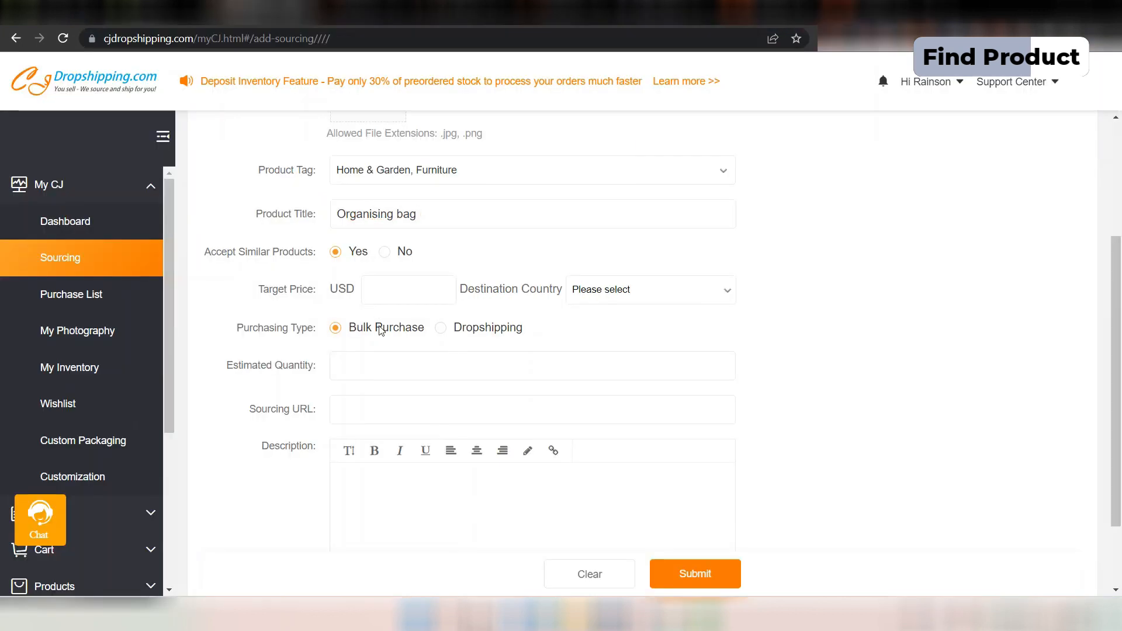
{"action": "left_click", "coordinate": [590, 298]}
{"action": "scroll", "coordinate": [627, 449], "scroll_direction": "down", "scroll_amount": 20}
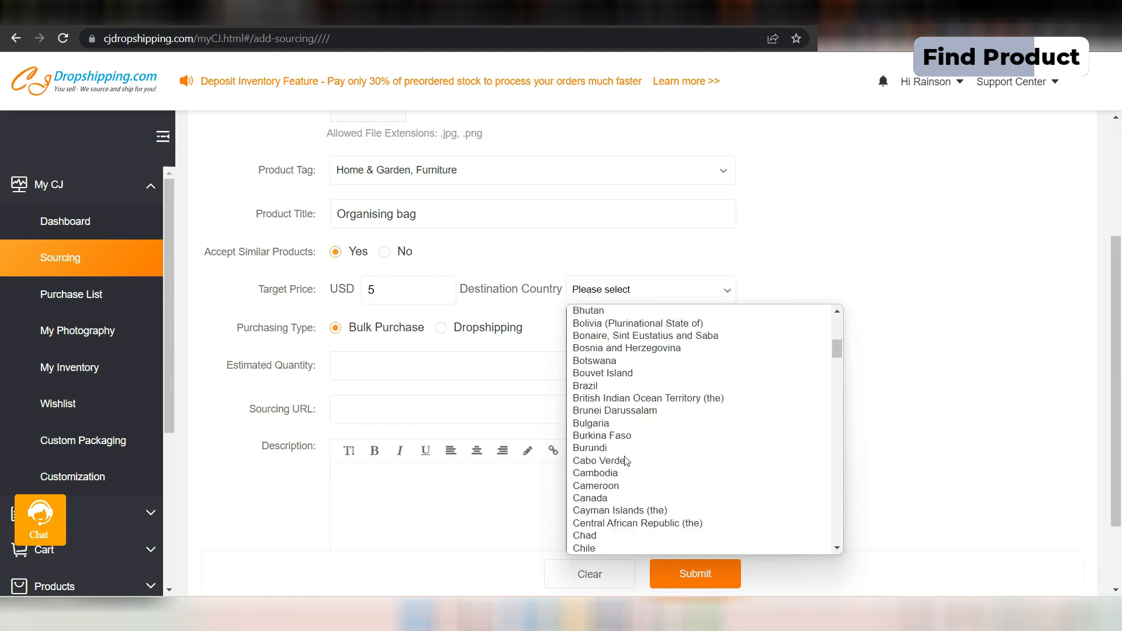
{"action": "scroll", "coordinate": [626, 449], "scroll_direction": "down", "scroll_amount": 10}
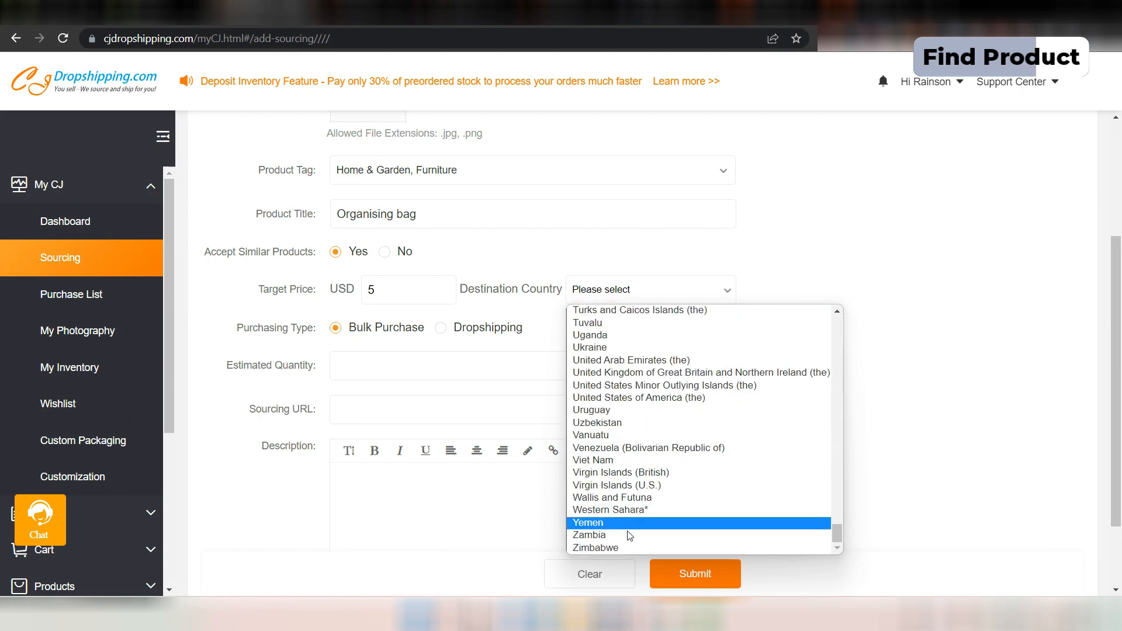
{"action": "left_click", "coordinate": [602, 398]}
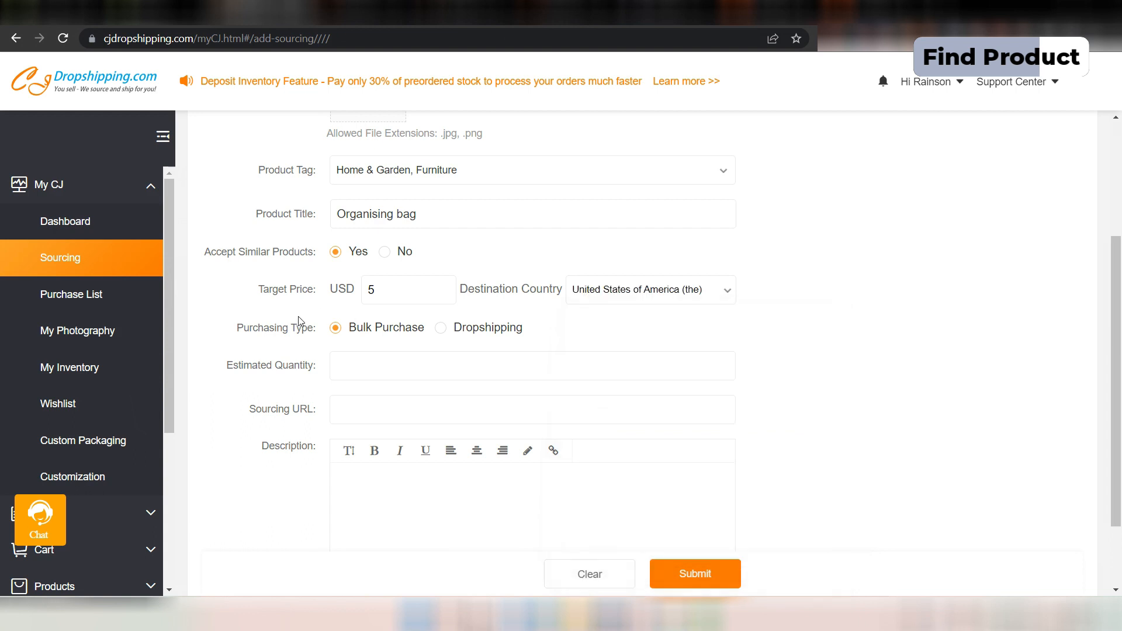
Set the purchasing type to Dropshipping, paste the AliExpress product link as sourcing URL, and submit and confirm the sourcing request.
{"action": "left_click", "coordinate": [441, 330]}
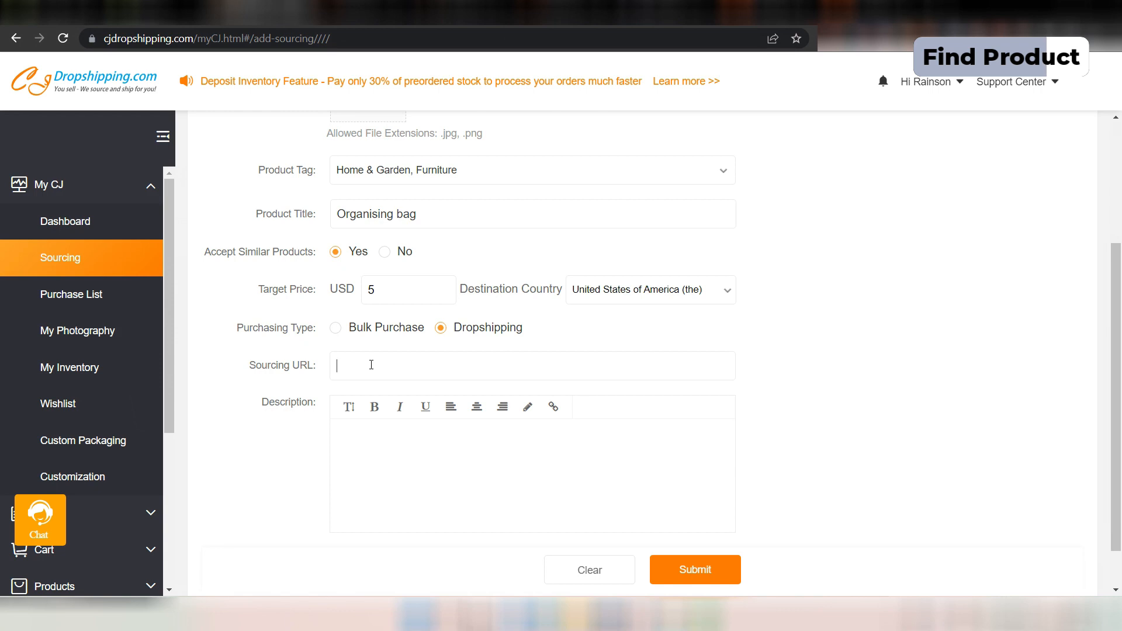
{"action": "key", "text": "ctrl+v"}
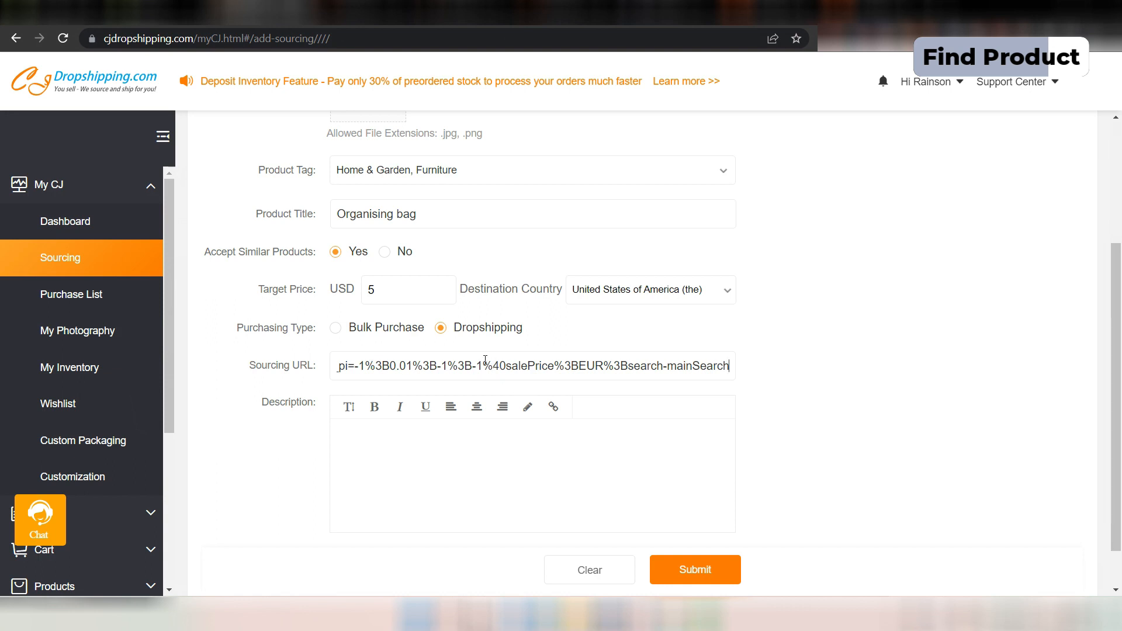
{"action": "left_click", "coordinate": [458, 470]}
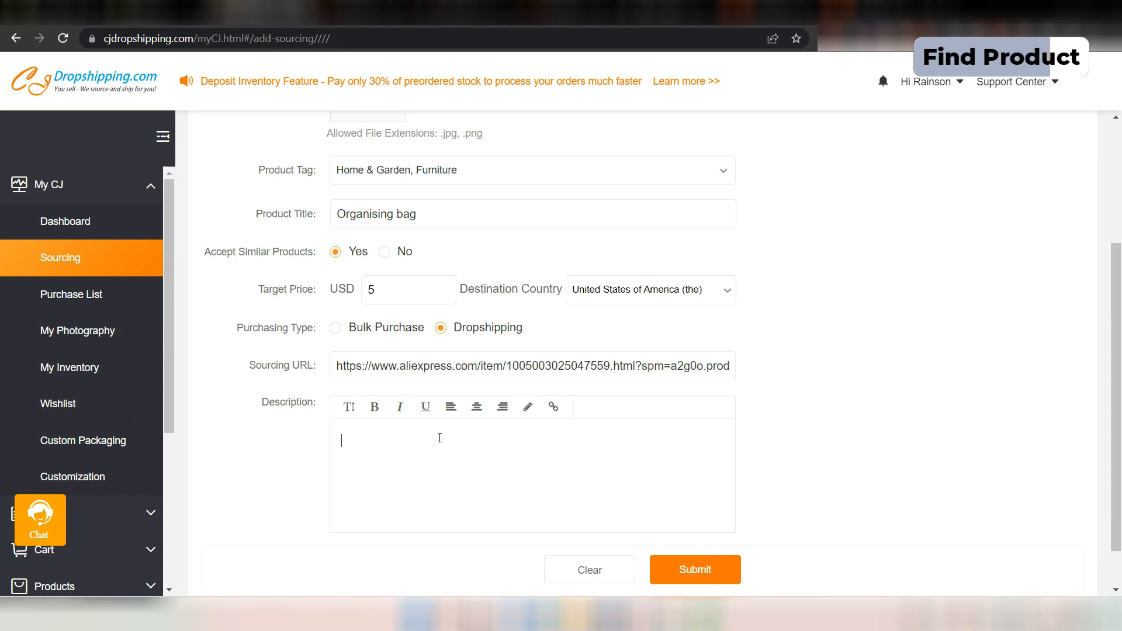
{"action": "scroll", "coordinate": [485, 450], "scroll_direction": "down", "scroll_amount": 1}
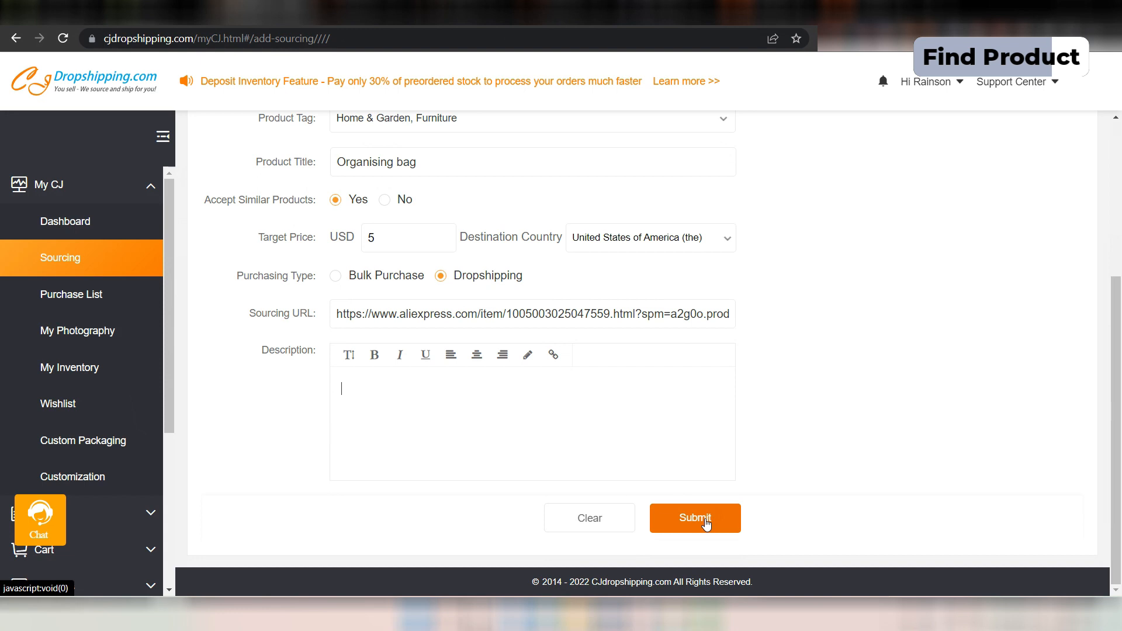
{"action": "left_click", "coordinate": [705, 518]}
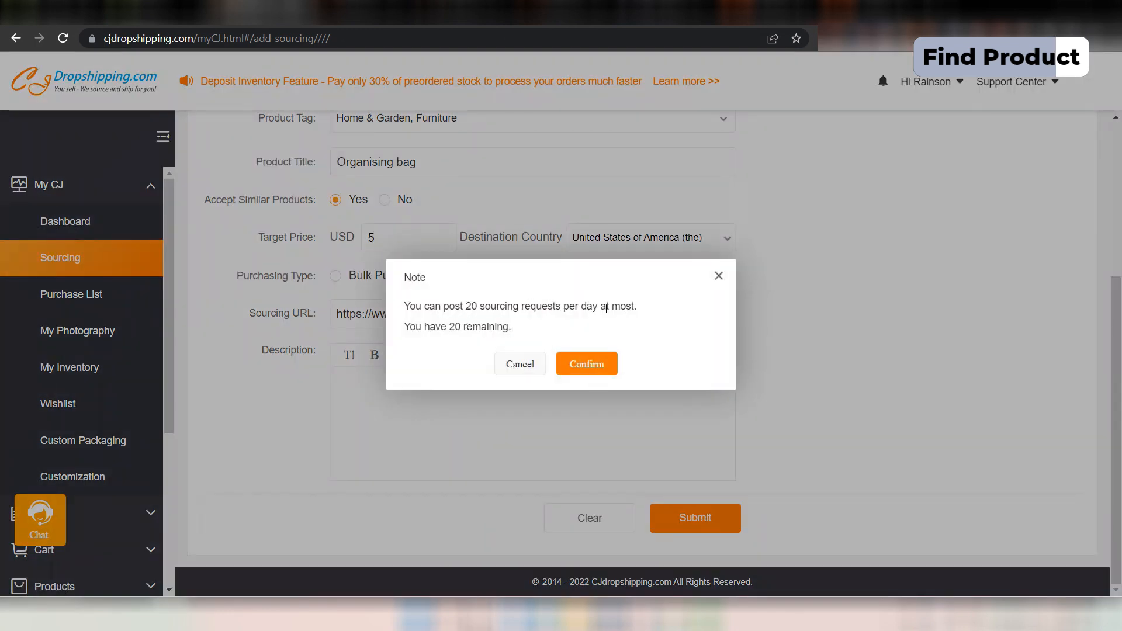
{"action": "left_click", "coordinate": [594, 363]}
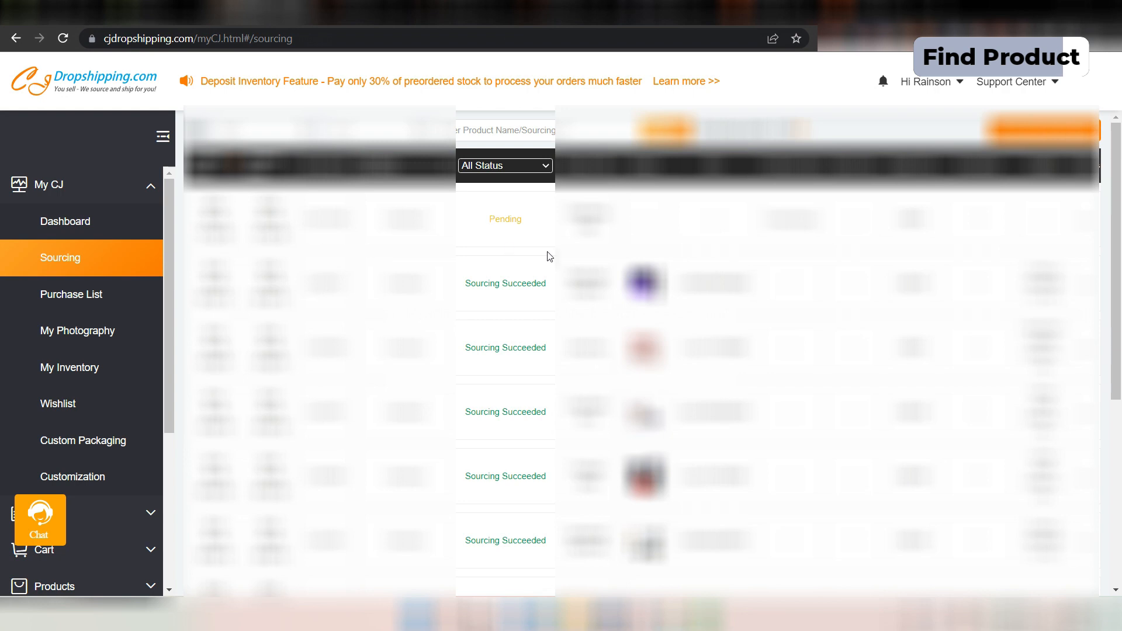
Review the statuses of the posted requests in the sourcing list, including pending, succeeded and failed ones.
{"action": "scroll", "coordinate": [546, 253], "scroll_direction": "down", "scroll_amount": 5}
{"action": "scroll", "coordinate": [549, 251], "scroll_direction": "up", "scroll_amount": 6}
{"action": "scroll", "coordinate": [522, 299], "scroll_direction": "down", "scroll_amount": 3}
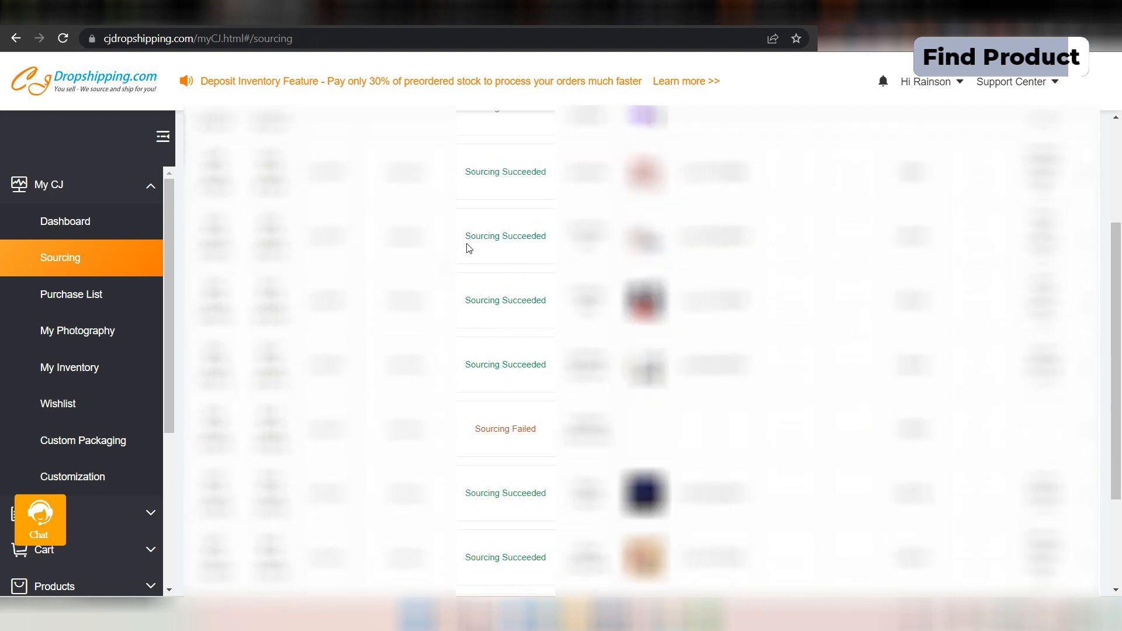
{"action": "scroll", "coordinate": [512, 326], "scroll_direction": "down", "scroll_amount": 3}
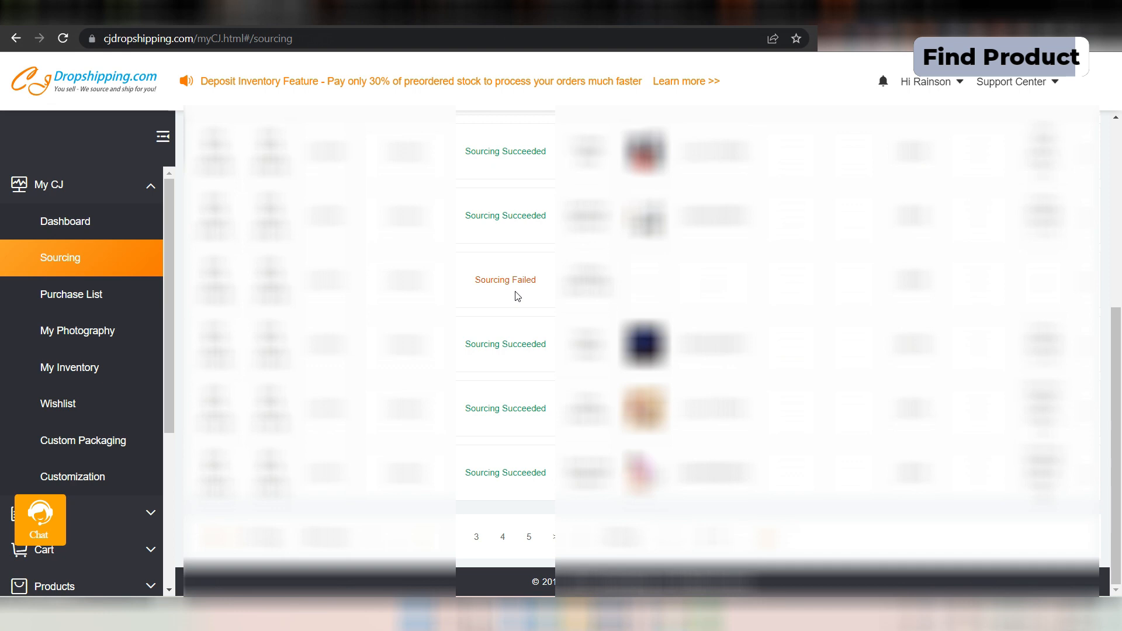
{"action": "scroll", "coordinate": [518, 297], "scroll_direction": "up", "scroll_amount": 3}
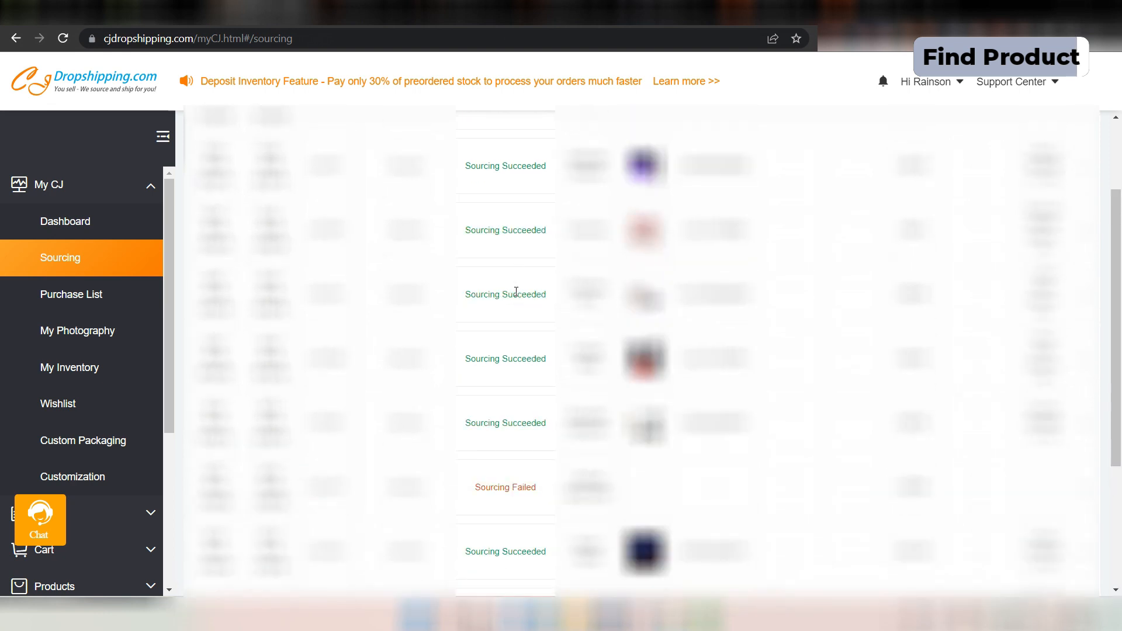
{"action": "scroll", "coordinate": [517, 297], "scroll_direction": "up", "scroll_amount": 2}
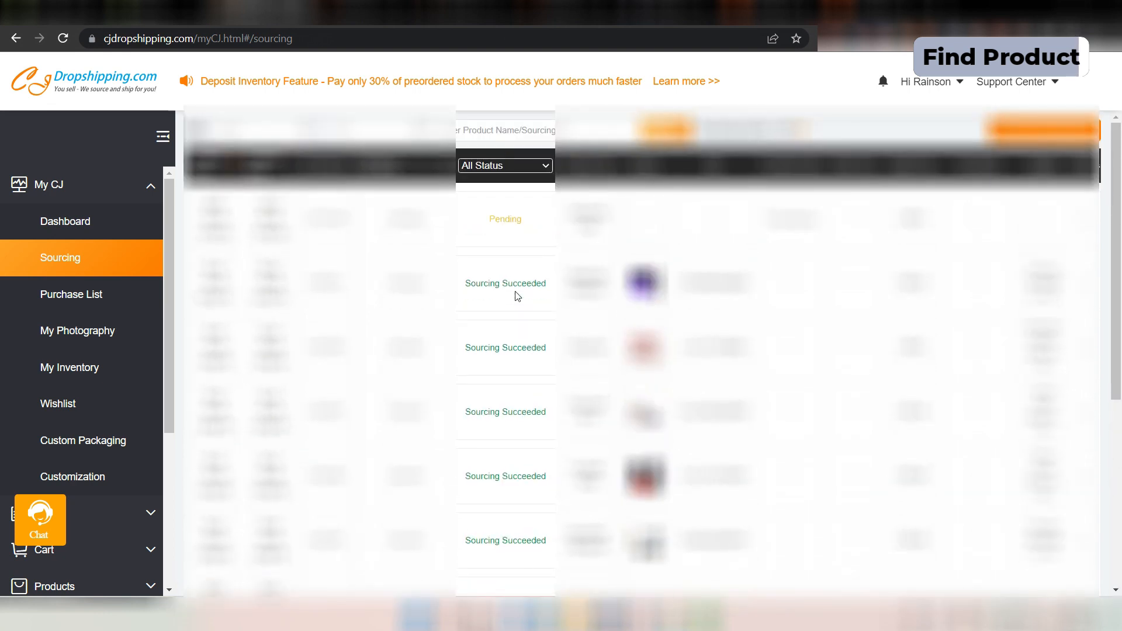
{"action": "scroll", "coordinate": [517, 296], "scroll_direction": "down", "scroll_amount": 5}
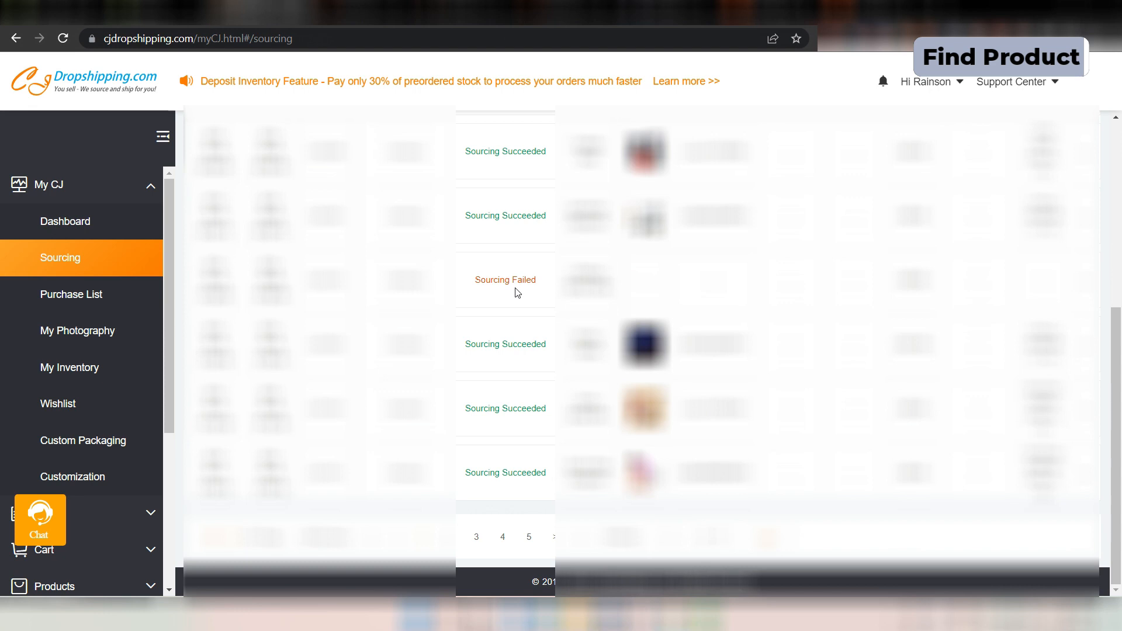
{"action": "scroll", "coordinate": [504, 400], "scroll_direction": "up", "scroll_amount": 5}
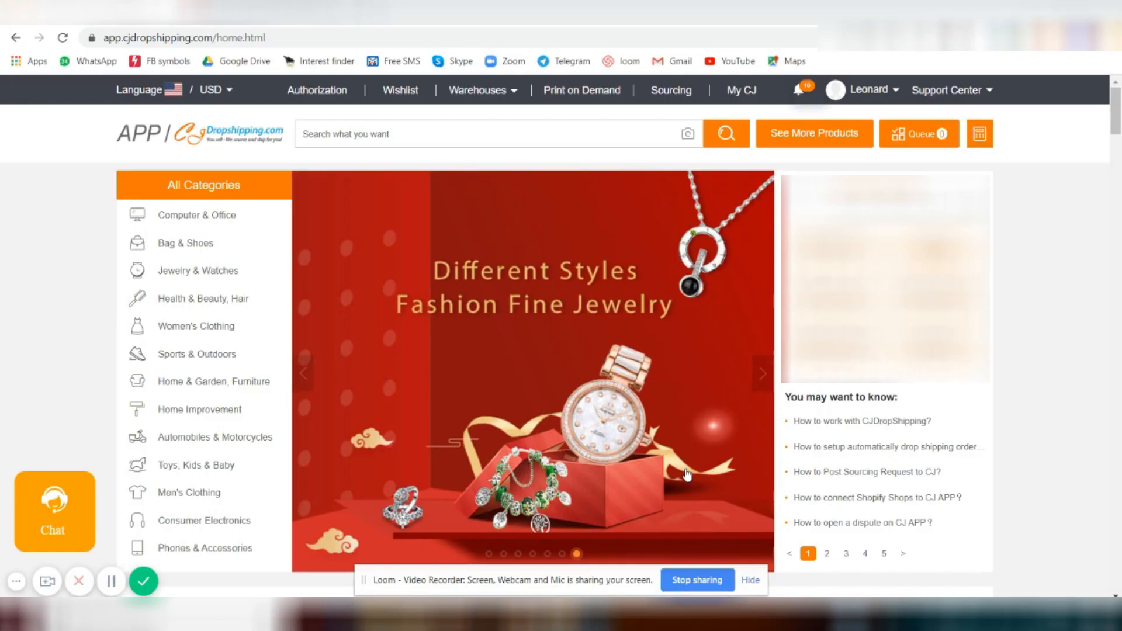
Open the product page of the sourced Baby Head protector and start listing it with all variants selected.
{"action": "left_click", "coordinate": [696, 91]}
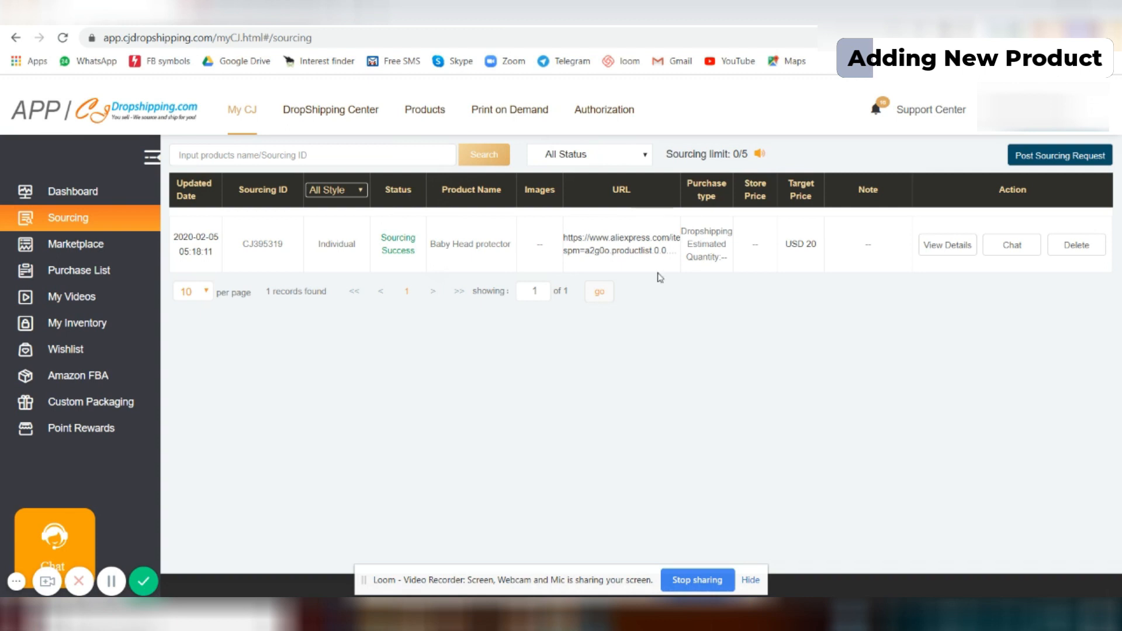
{"action": "left_click", "coordinate": [958, 253]}
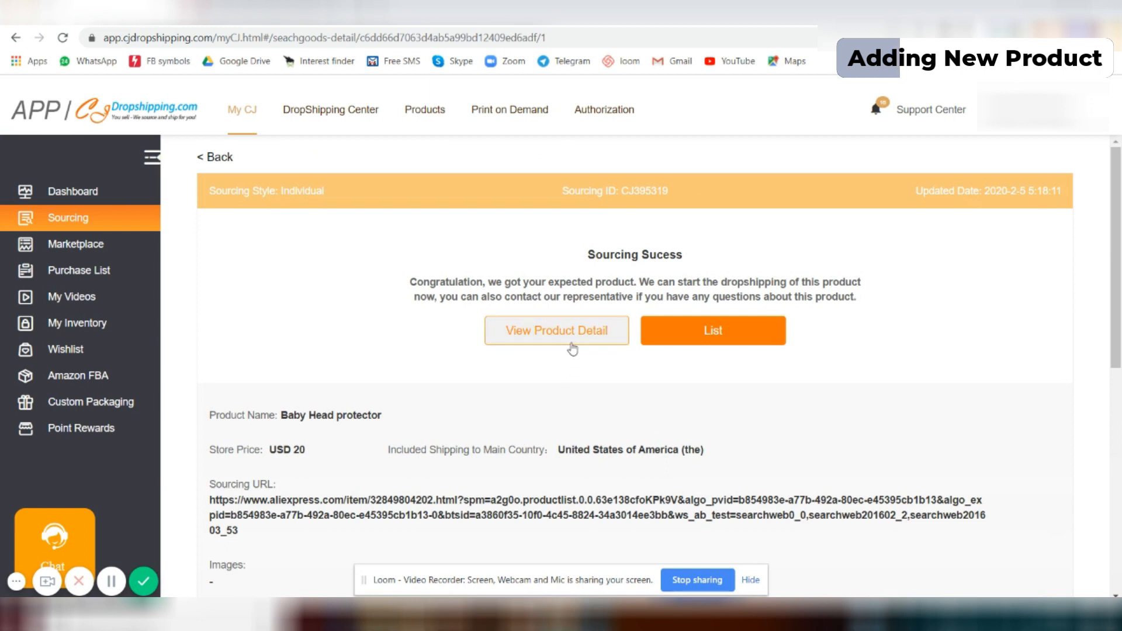
{"action": "left_click", "coordinate": [572, 345]}
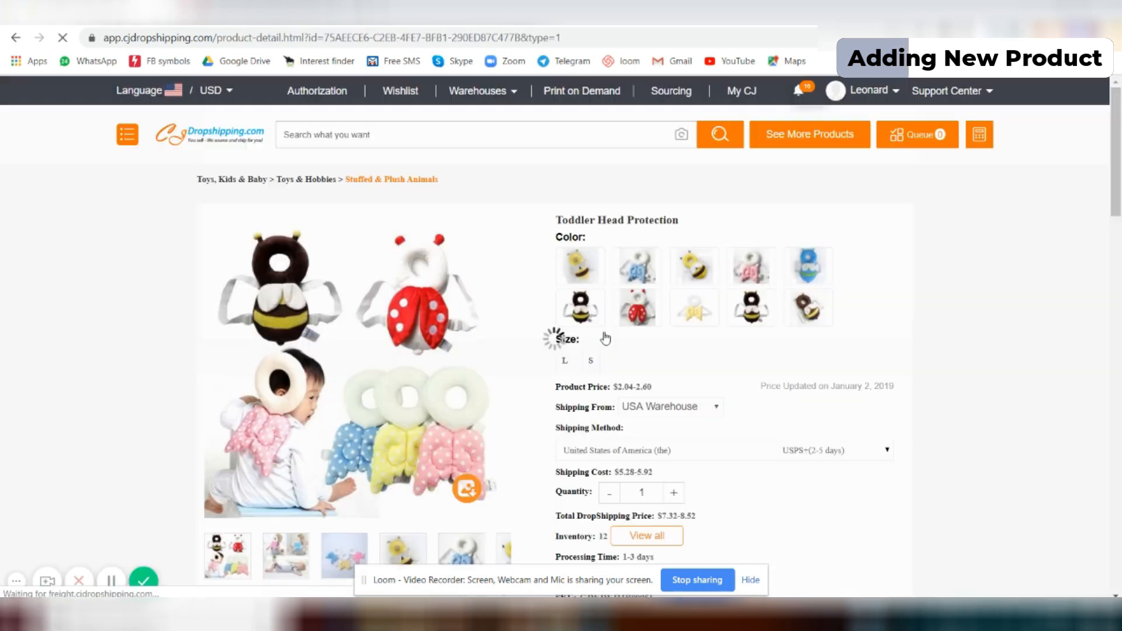
{"action": "scroll", "coordinate": [702, 428], "scroll_direction": "down", "scroll_amount": 2}
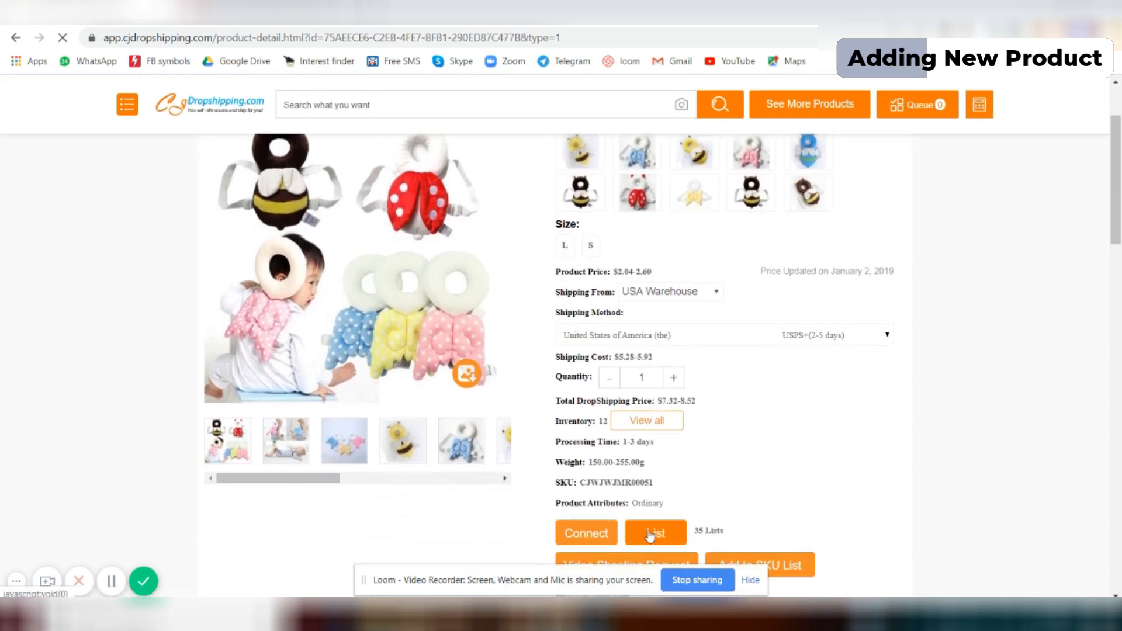
{"action": "left_click", "coordinate": [650, 533]}
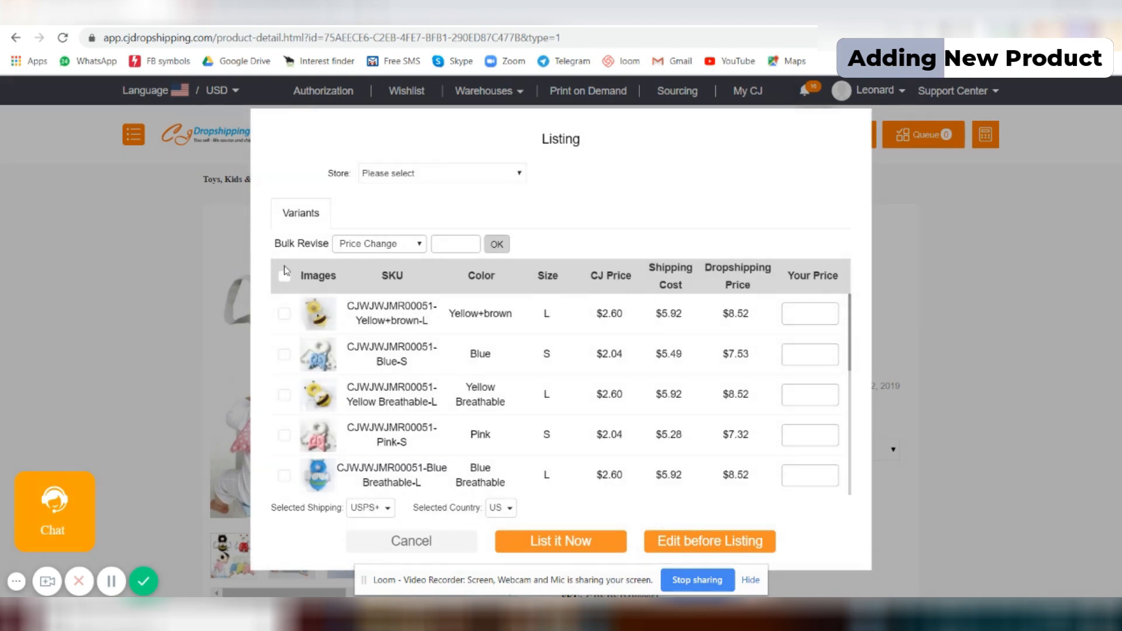
{"action": "left_click", "coordinate": [284, 275]}
Bulk-revise the price of all selected variants to 24.99 before choosing a store.
{"action": "left_click", "coordinate": [472, 244]}
{"action": "type", "text": "24"}
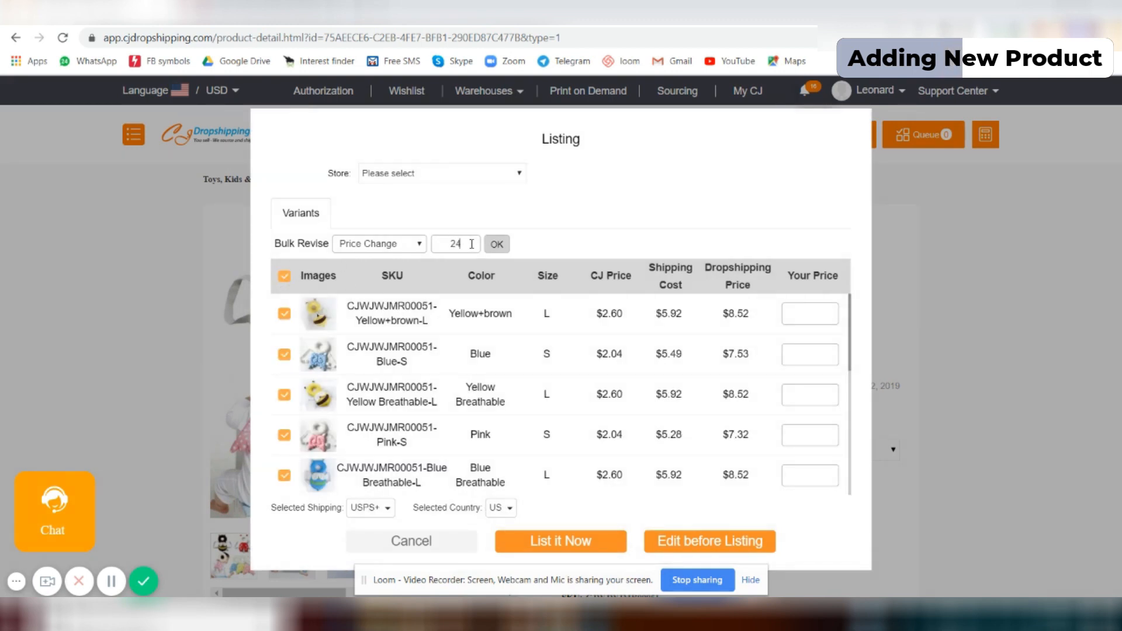
{"action": "type", "text": ".99"}
{"action": "left_click", "coordinate": [498, 244]}
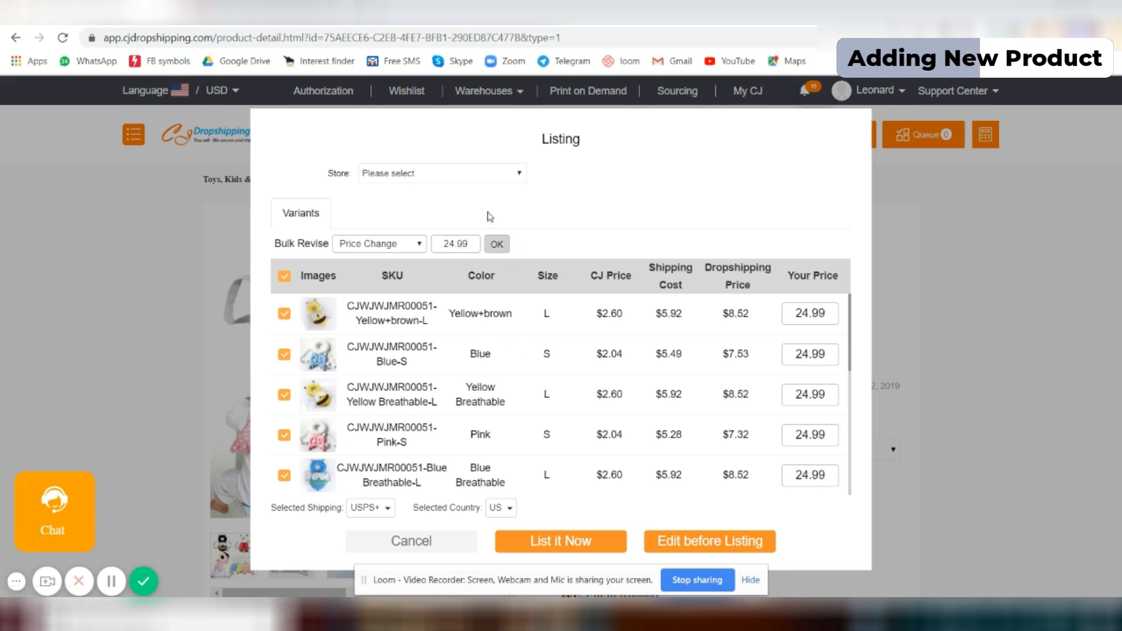
Choose the connected store for the listing and set its category to Vest.
{"action": "left_click", "coordinate": [456, 182]}
{"action": "left_click", "coordinate": [430, 195]}
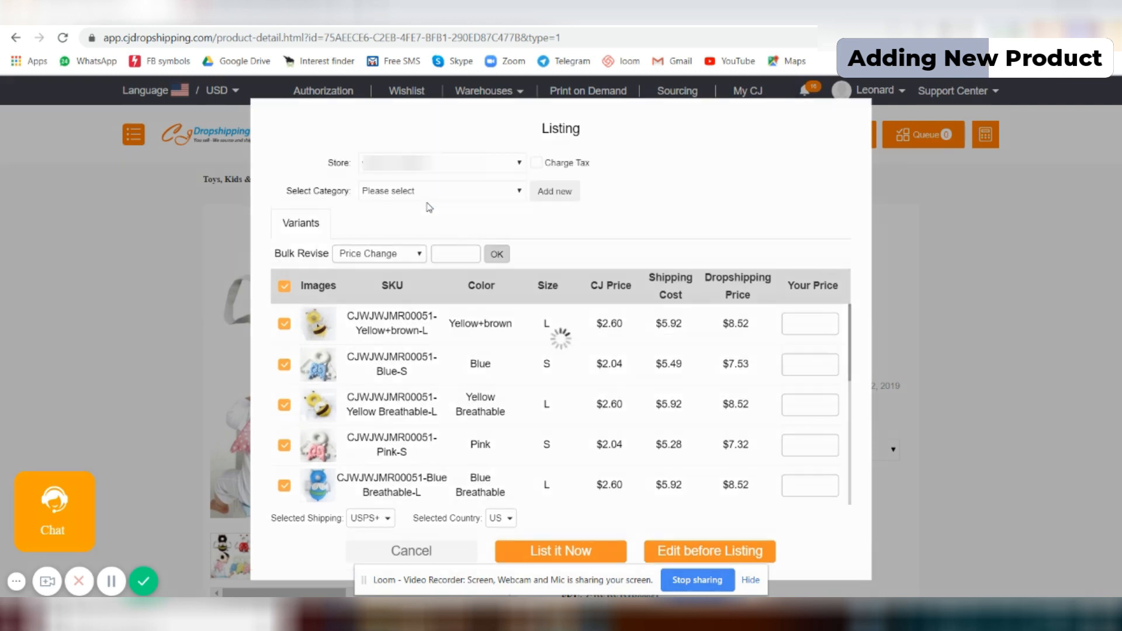
{"action": "left_click", "coordinate": [451, 193]}
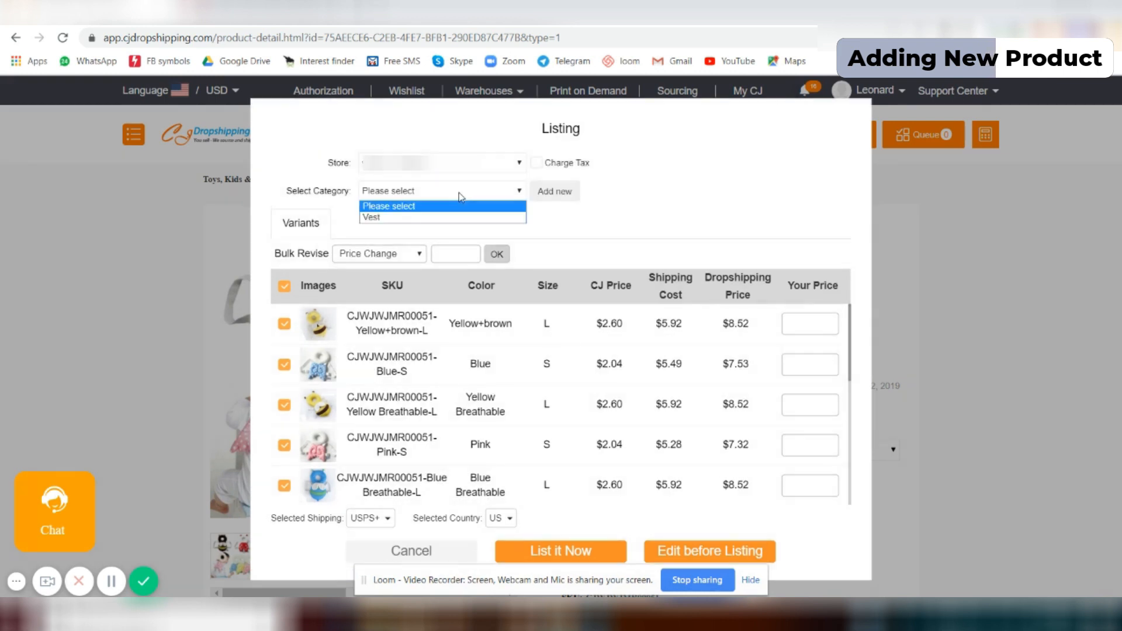
{"action": "left_click", "coordinate": [426, 214]}
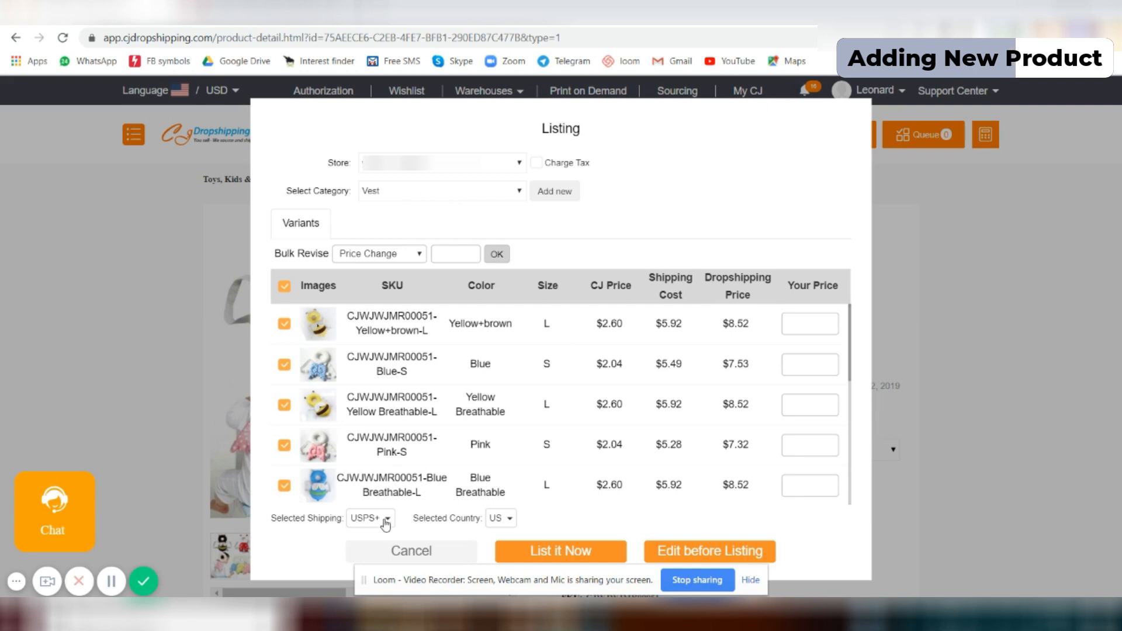
Apply a price of 24.99 to all selected variants, list the product to the store immediately, and dismiss the resulting message.
{"action": "left_click", "coordinate": [449, 253]}
{"action": "type", "text": "24.99"}
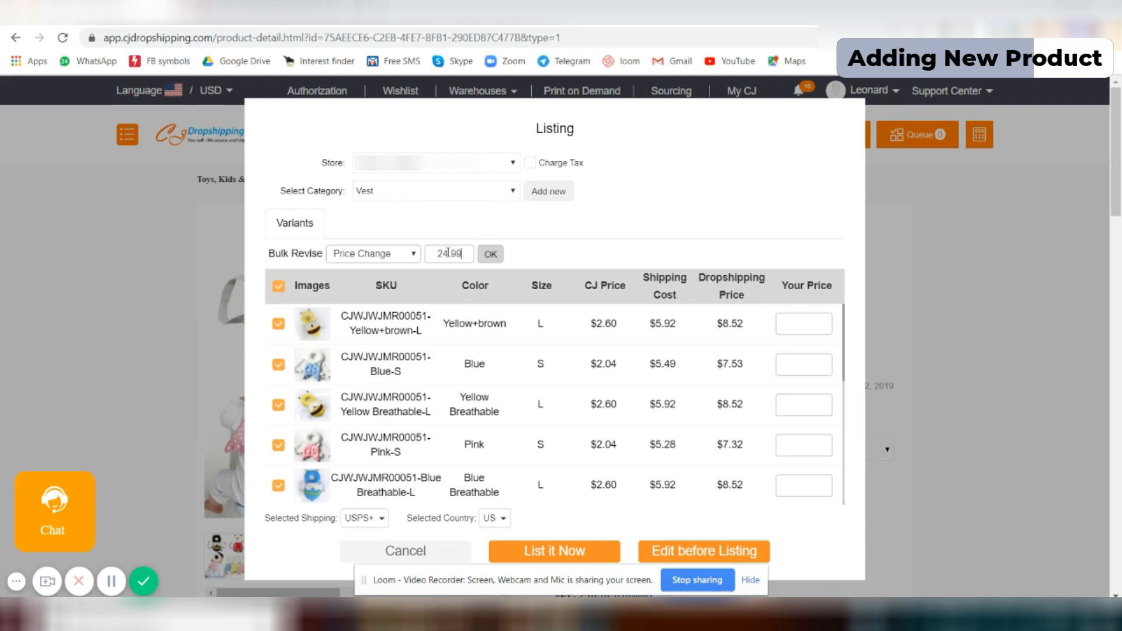
{"action": "left_click", "coordinate": [491, 253]}
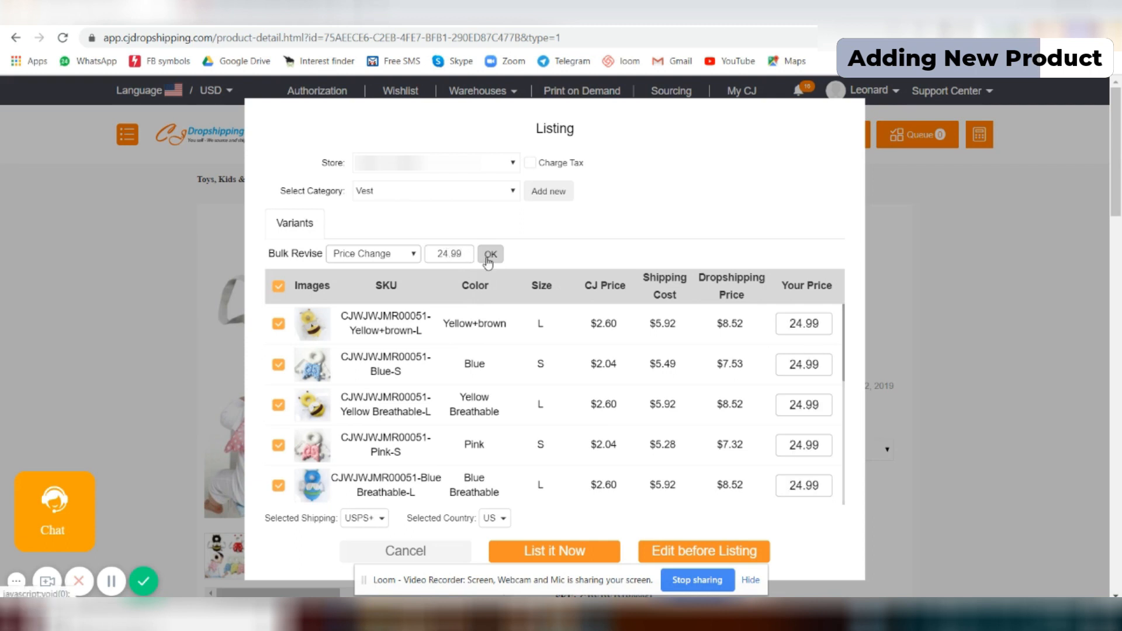
{"action": "left_click", "coordinate": [583, 552]}
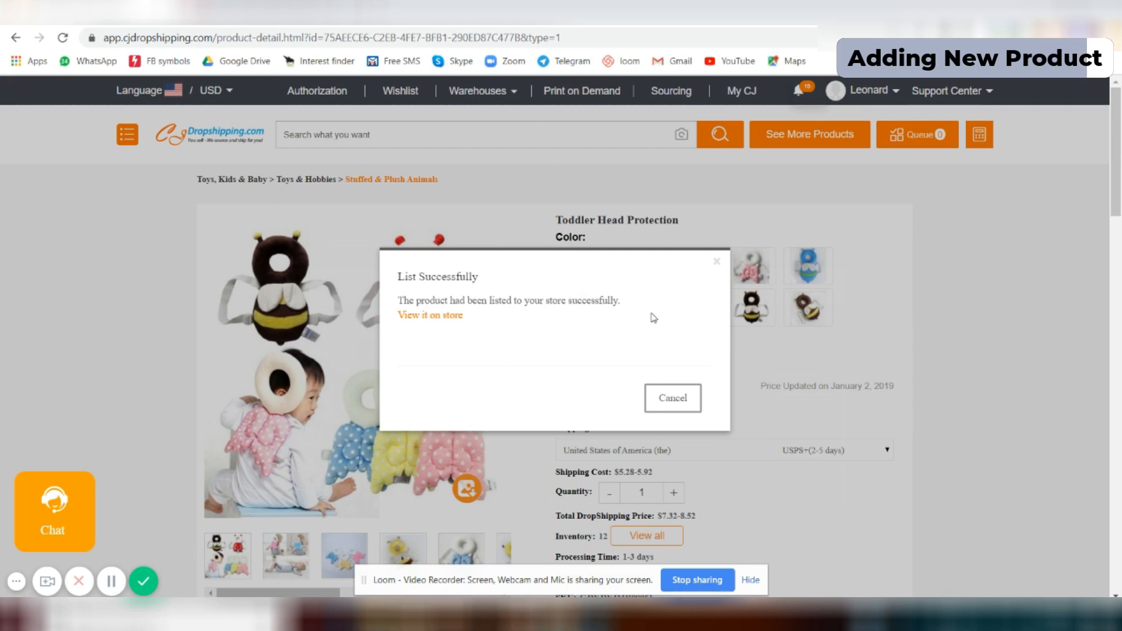
{"action": "left_click", "coordinate": [717, 262]}
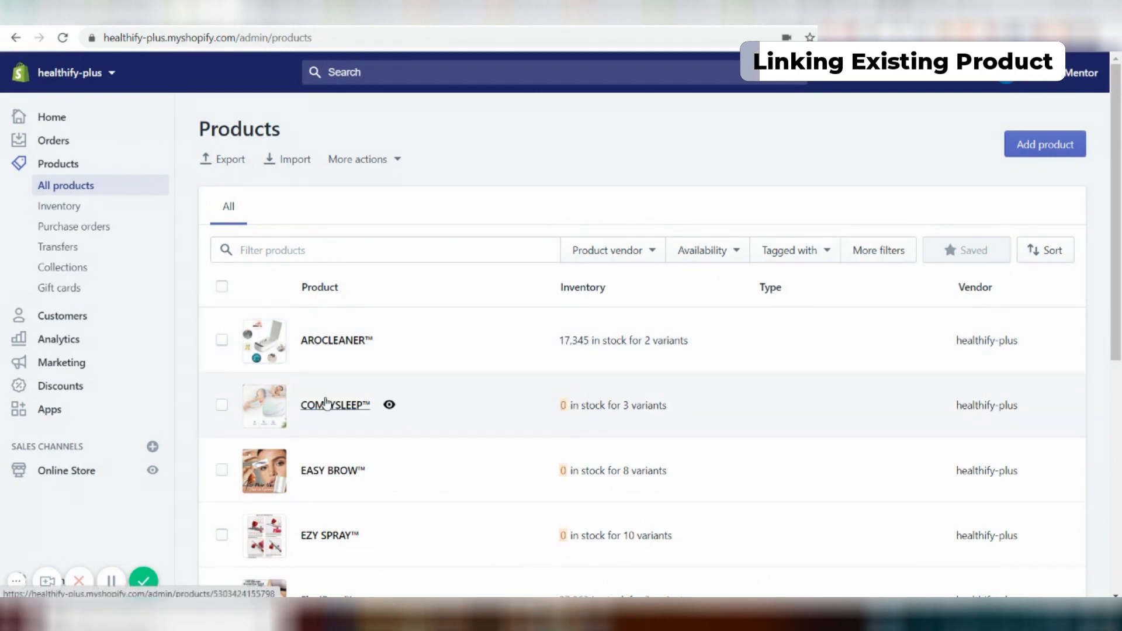
Switch from the Shopify products to CJDropshipping and open the list of sourcing requests through to its oldest entries.
{"action": "left_click", "coordinate": [87, 409]}
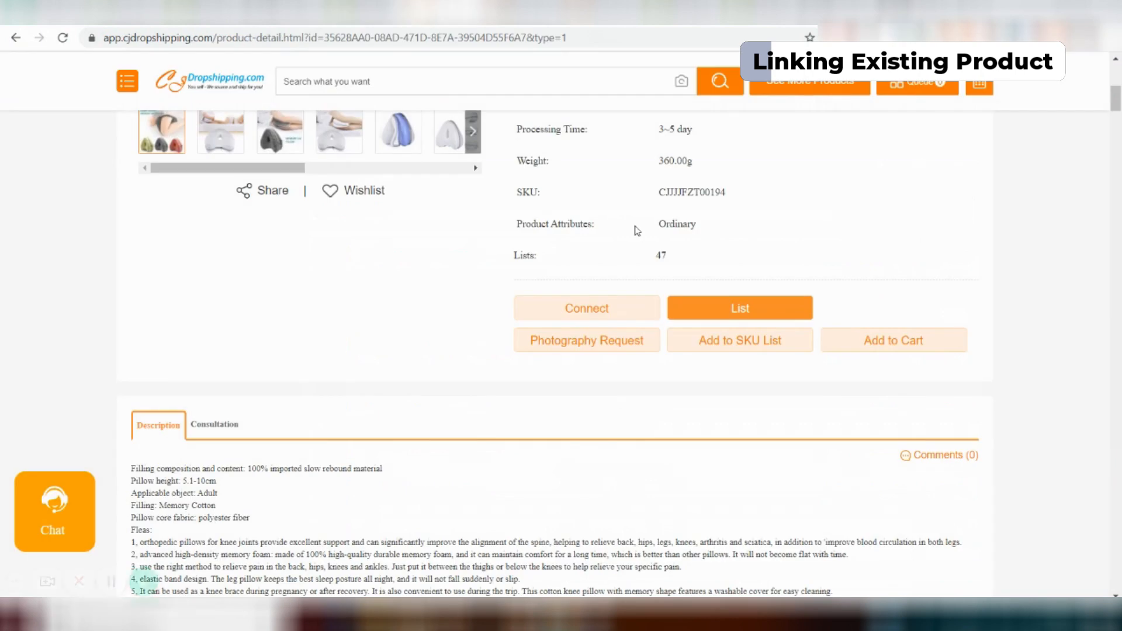
{"action": "scroll", "coordinate": [637, 230], "scroll_direction": "up", "scroll_amount": 8}
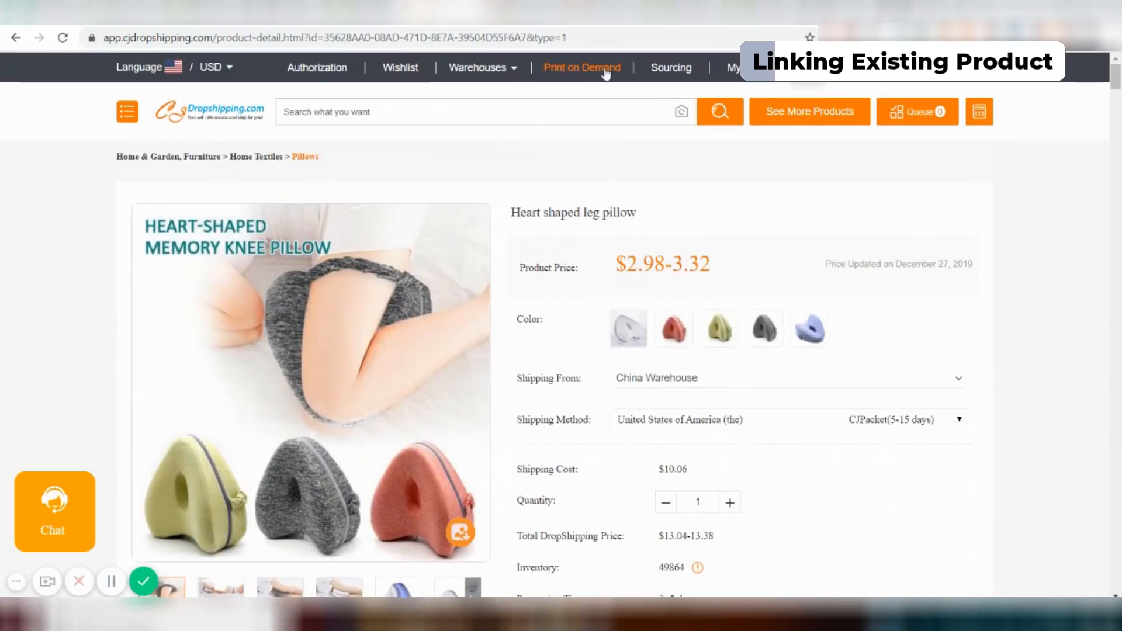
{"action": "left_click", "coordinate": [664, 76]}
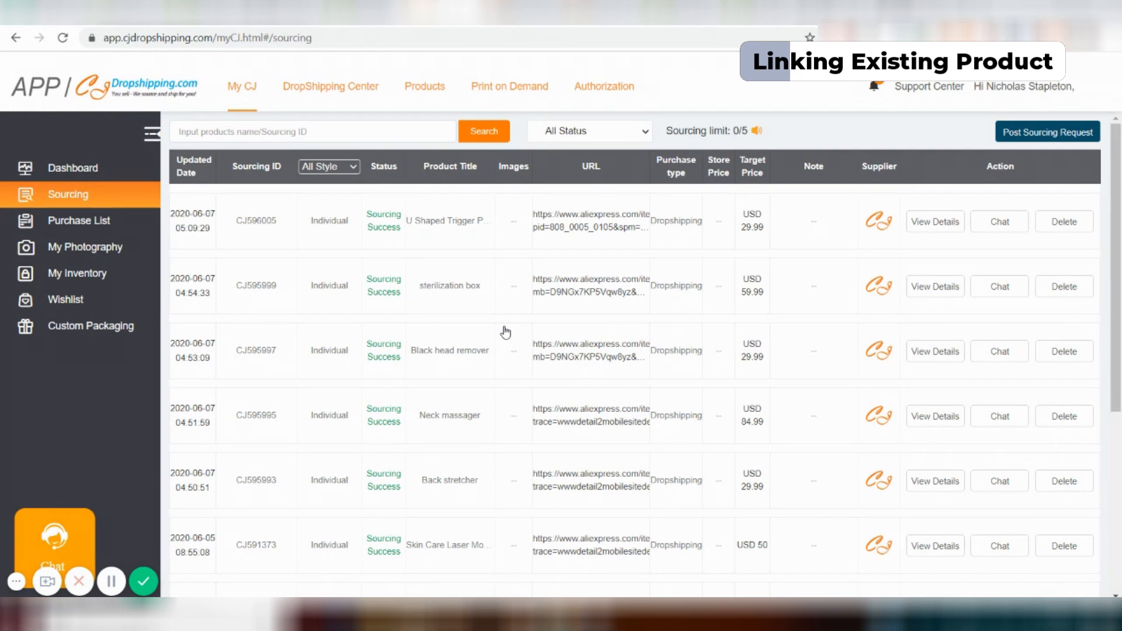
{"action": "scroll", "coordinate": [502, 332], "scroll_direction": "down", "scroll_amount": 5}
{"action": "scroll", "coordinate": [518, 409], "scroll_direction": "down", "scroll_amount": 2}
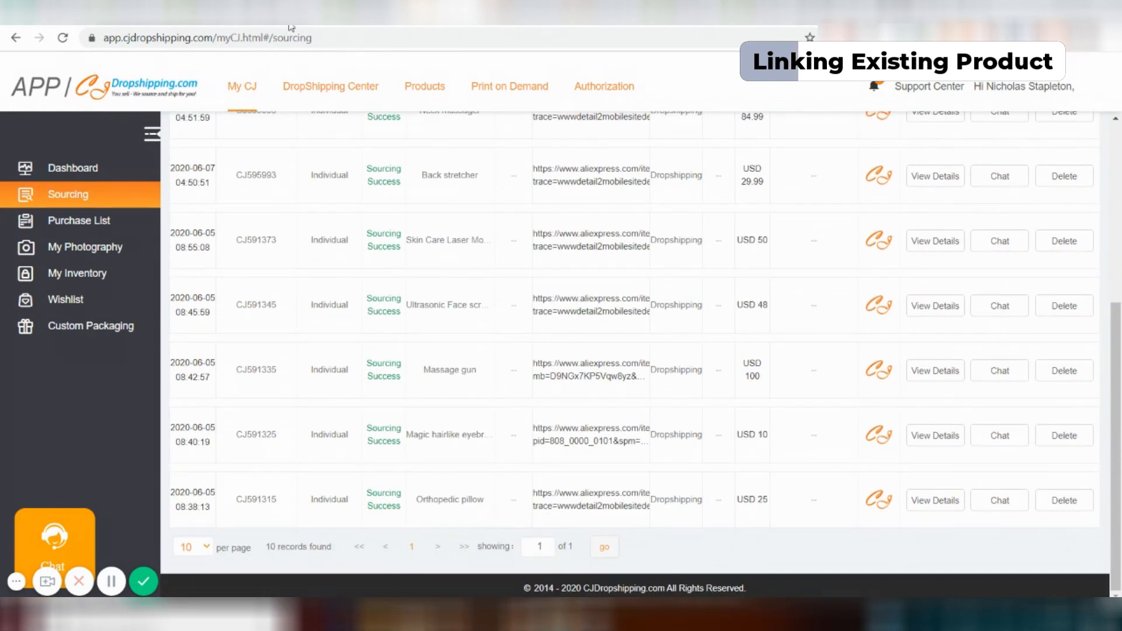
Check the Shopify product list, and open the CJDropshipping product page of the sourced Orthopedic pillow.
{"action": "key", "text": "ctrl+Tab"}
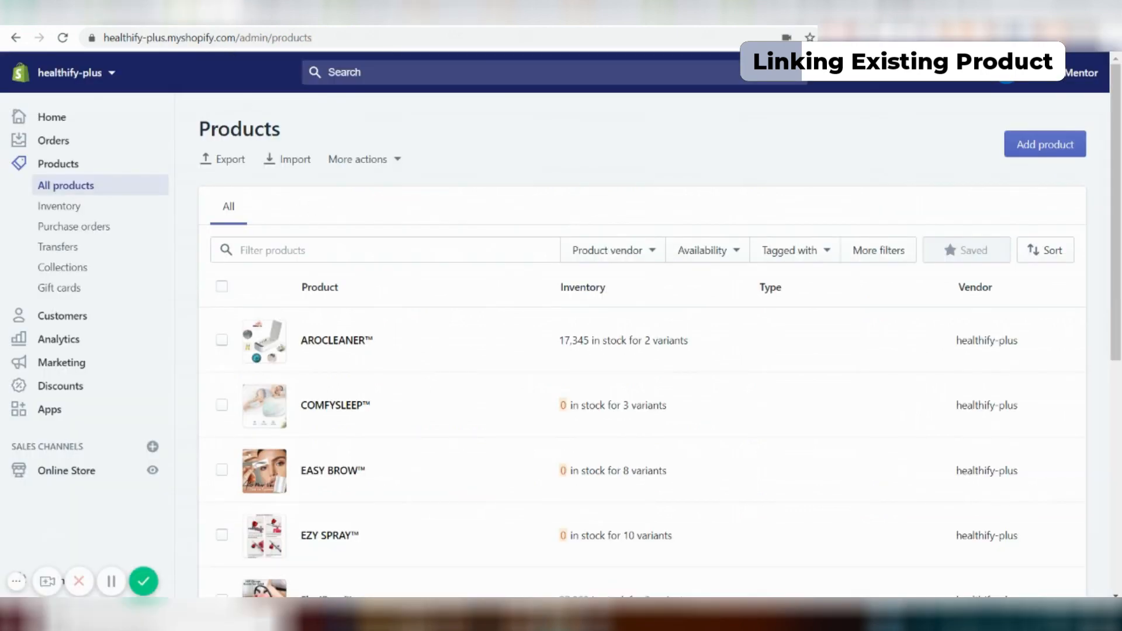
{"action": "left_click", "coordinate": [409, 14]}
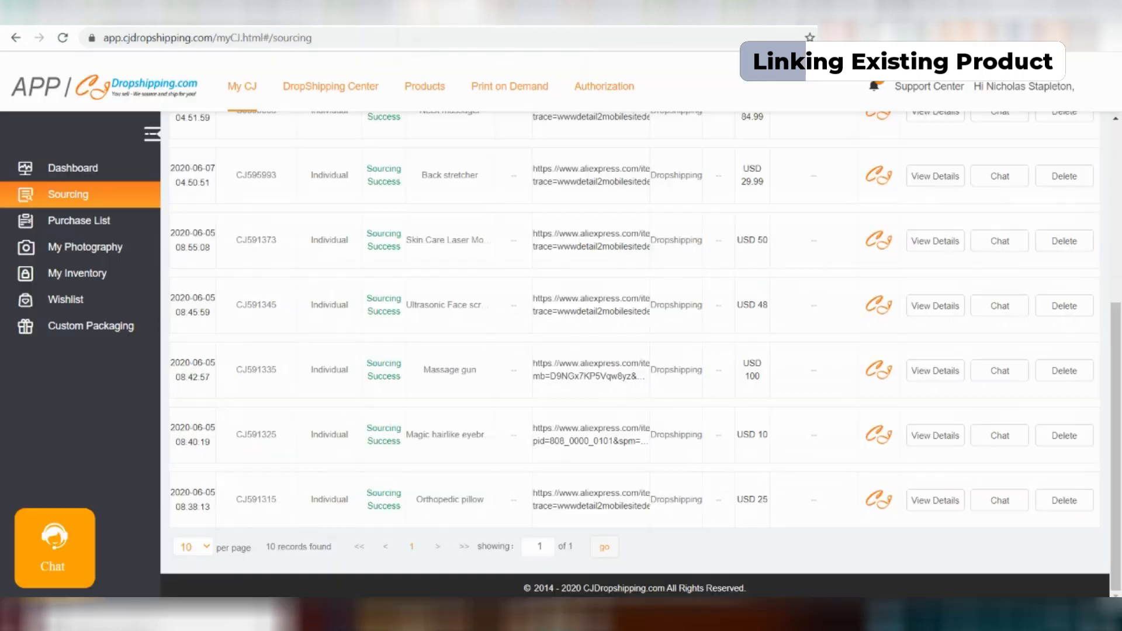
{"action": "left_click", "coordinate": [932, 498]}
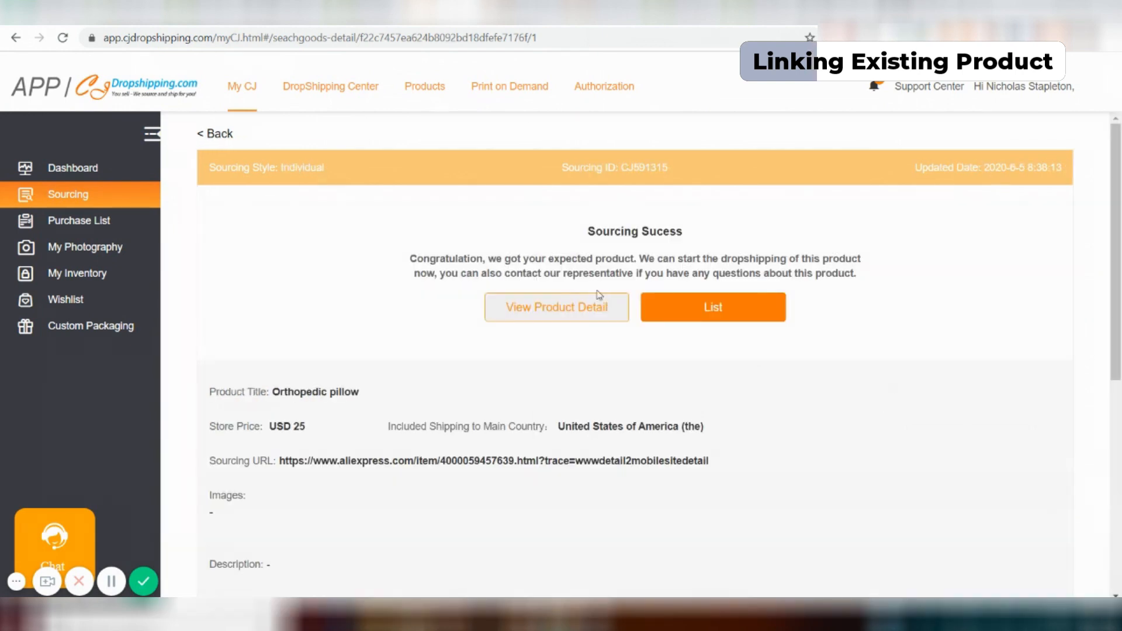
{"action": "left_click", "coordinate": [556, 302]}
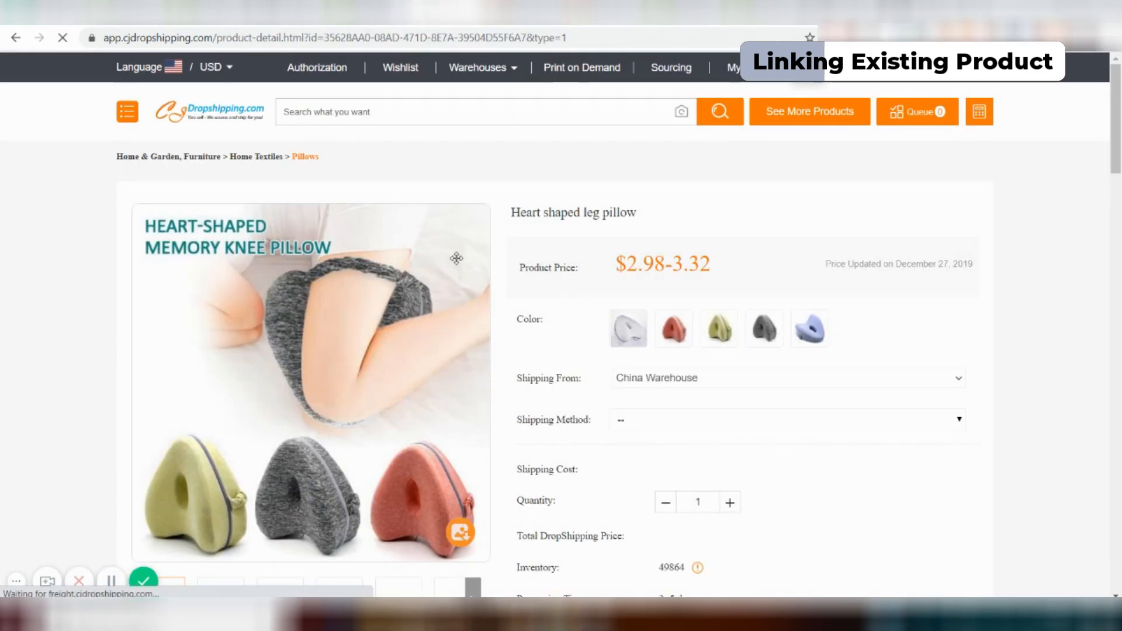
{"action": "scroll", "coordinate": [673, 429], "scroll_direction": "down", "scroll_amount": 5}
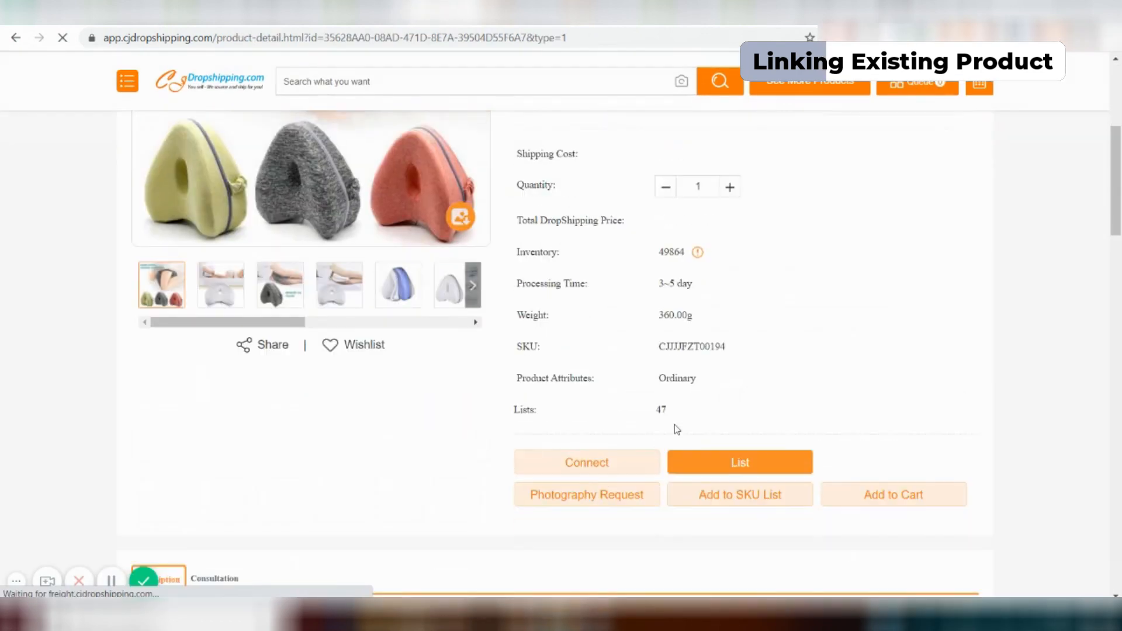
Pin the Heart shaped leg pillow as the product to connect and sync the products of the healthify-plus store.
{"action": "left_click", "coordinate": [586, 468]}
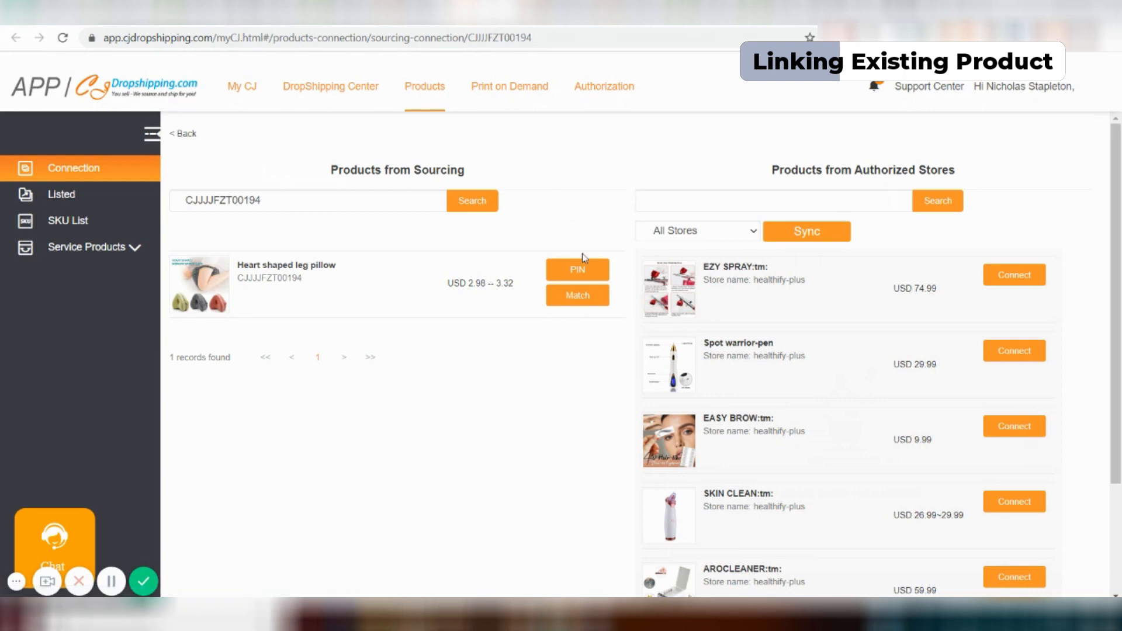
{"action": "left_click", "coordinate": [582, 266]}
{"action": "left_click", "coordinate": [804, 230]}
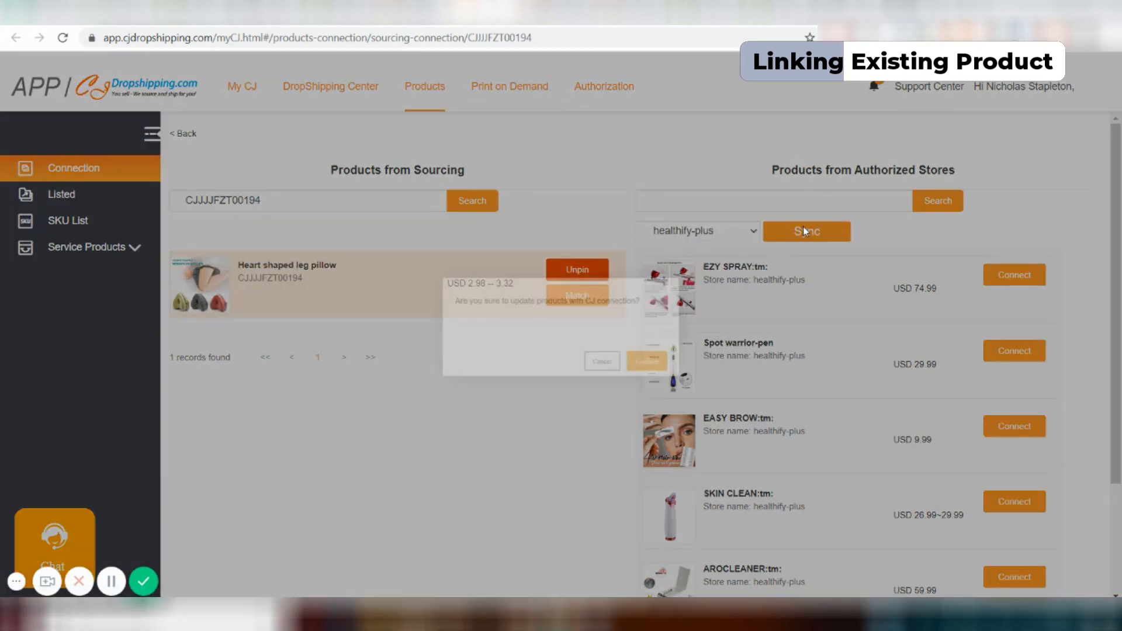
{"action": "left_click", "coordinate": [688, 377]}
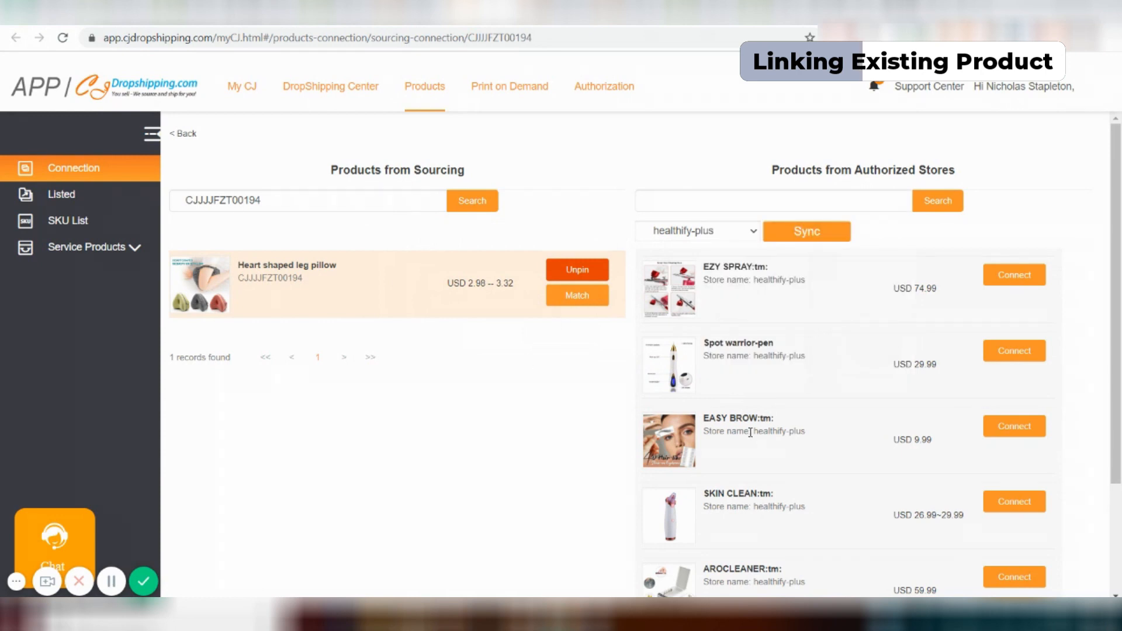
Find COMFYSLEEP on the second page of the authorized store products and start connecting it to the pinned pillow.
{"action": "scroll", "coordinate": [751, 432], "scroll_direction": "down", "scroll_amount": 3}
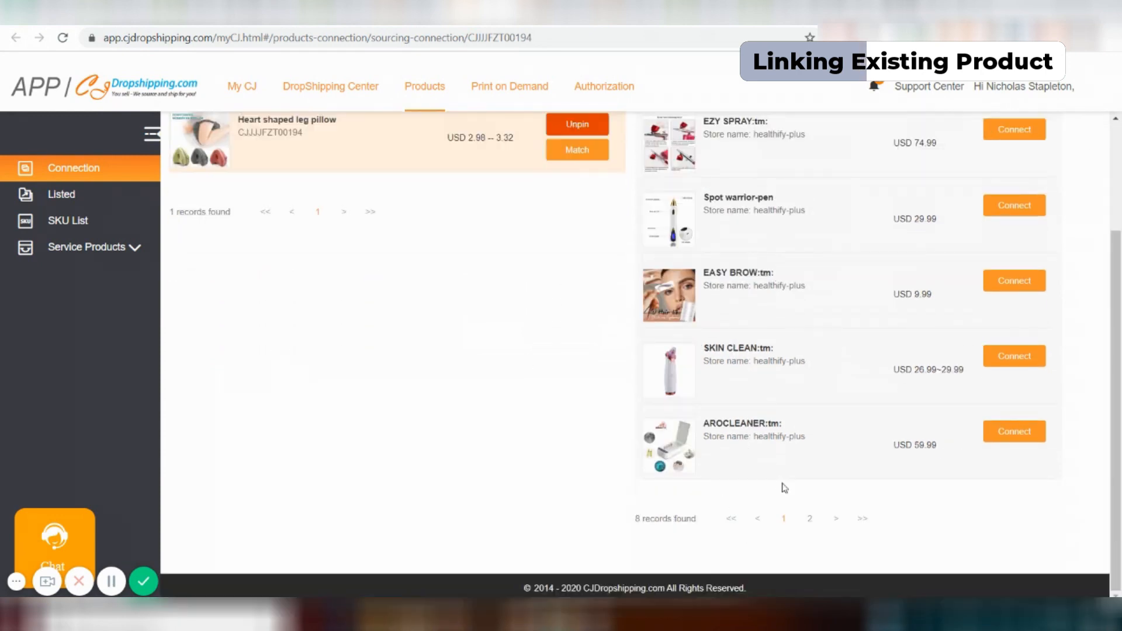
{"action": "left_click", "coordinate": [810, 519]}
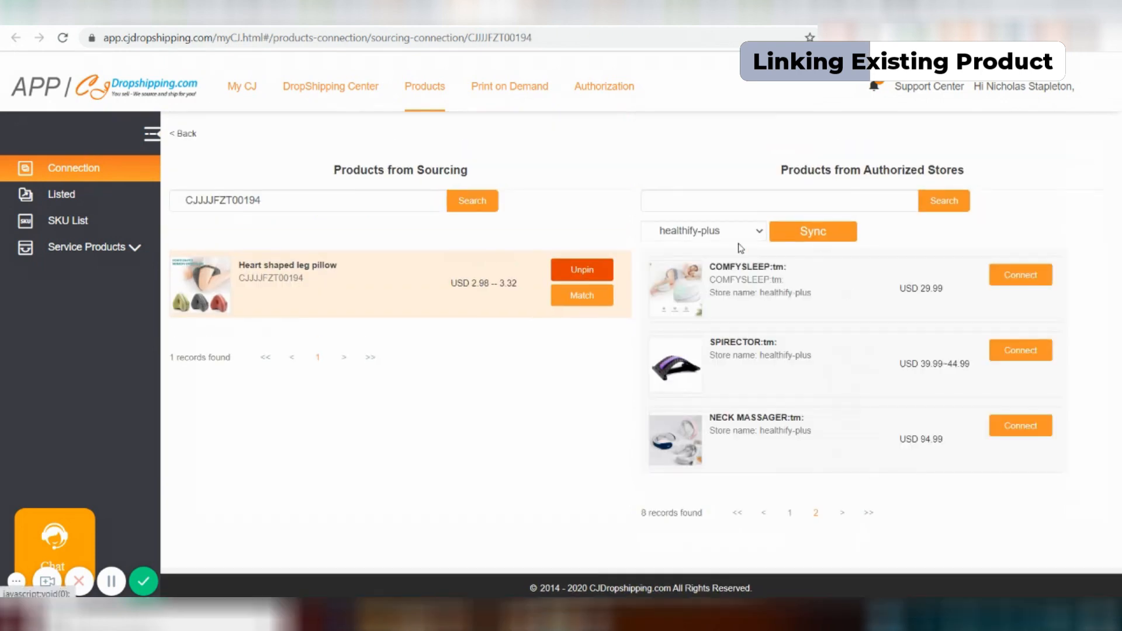
{"action": "left_click", "coordinate": [1023, 280]}
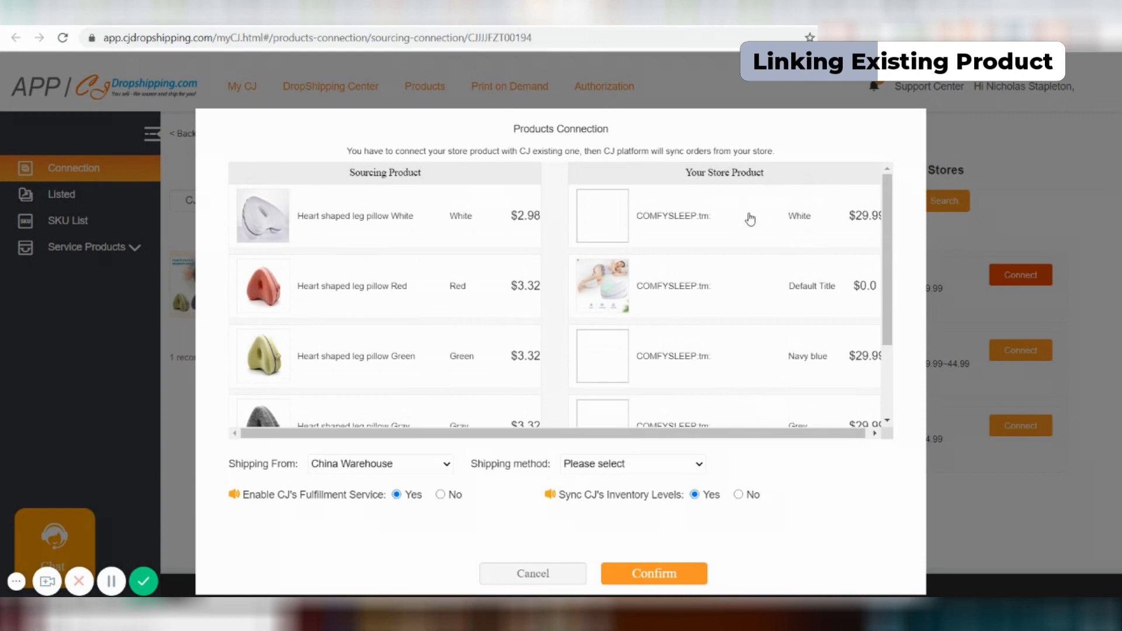
Pair the pillow's White, Blue and Gray variants with the White, Navy blue and Grey variants of COMFYSLEEP.
{"action": "left_click", "coordinate": [476, 221]}
{"action": "left_click", "coordinate": [694, 221]}
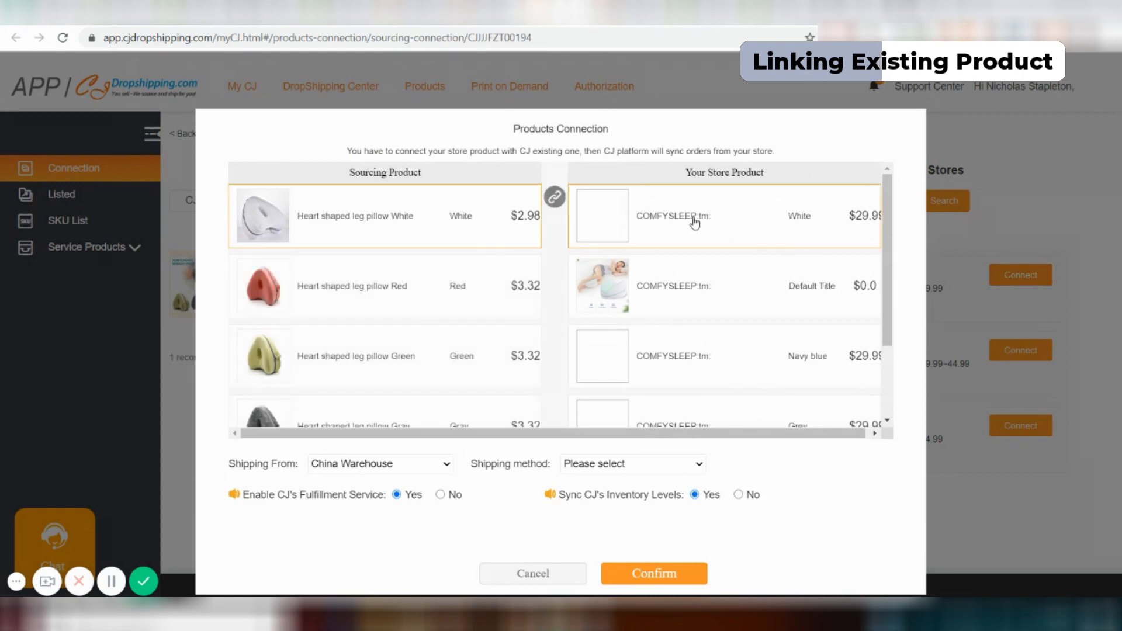
{"action": "scroll", "coordinate": [388, 321], "scroll_direction": "down", "scroll_amount": 2}
{"action": "left_click", "coordinate": [485, 409]}
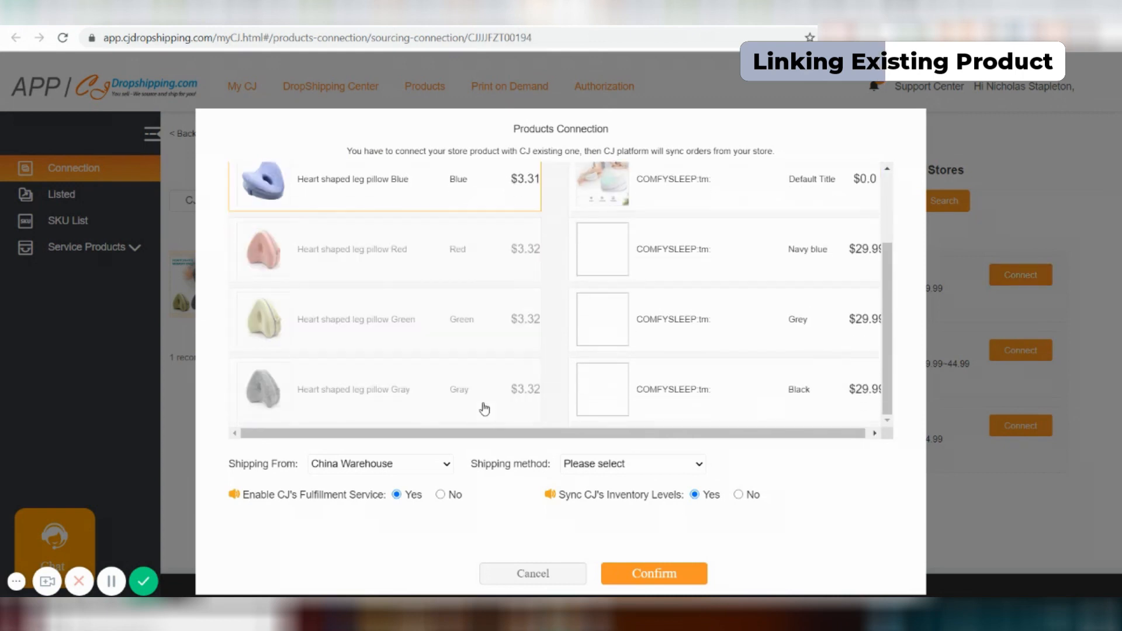
{"action": "left_click", "coordinate": [766, 251]}
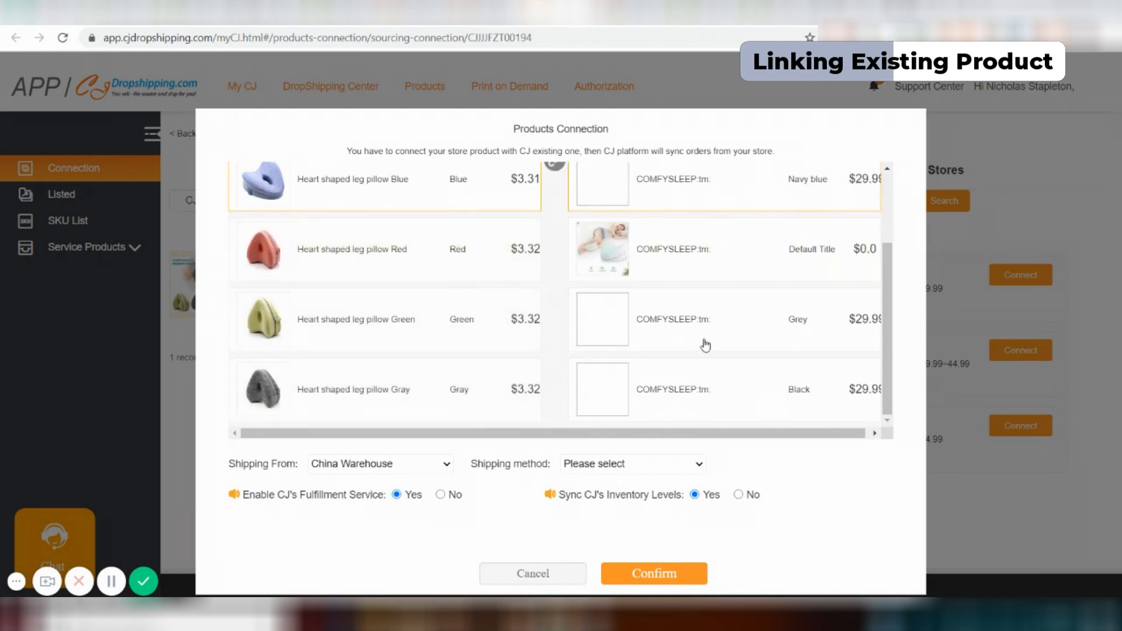
{"action": "left_click", "coordinate": [483, 414]}
{"action": "left_click", "coordinate": [750, 308]}
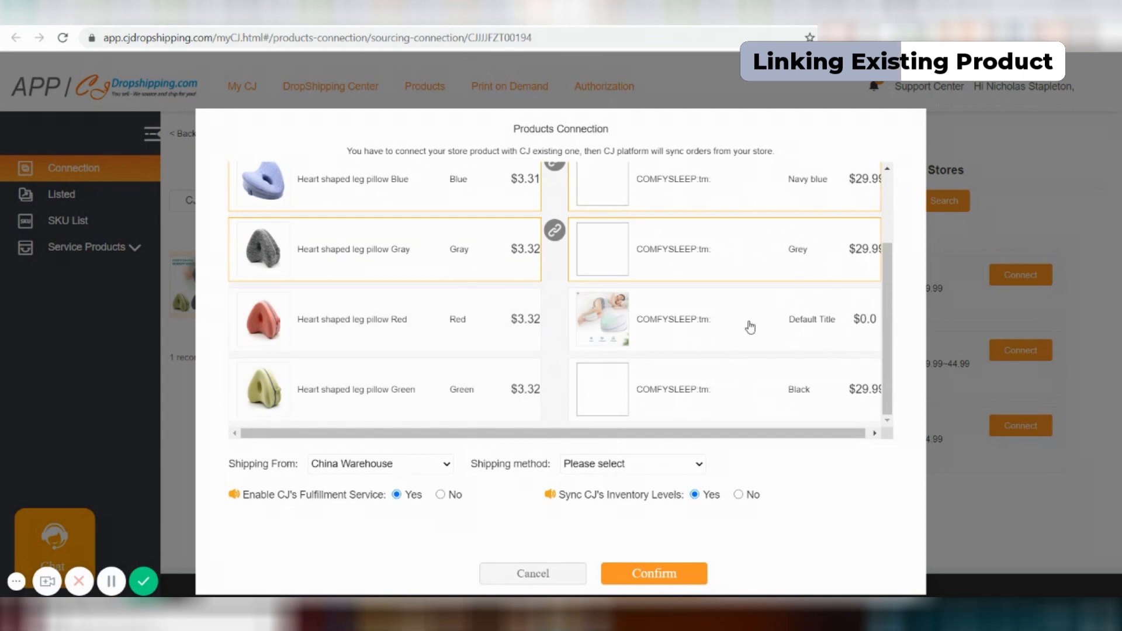
Pair the Green pillow with the Default Title variant of COMFYSLEEP and the Red pillow with its Black variant.
{"action": "scroll", "coordinate": [750, 327], "scroll_direction": "up", "scroll_amount": 1}
{"action": "scroll", "coordinate": [750, 328], "scroll_direction": "down", "scroll_amount": 1}
{"action": "left_click_drag", "start_coordinate": [768, 432], "coordinate": [795, 432]}
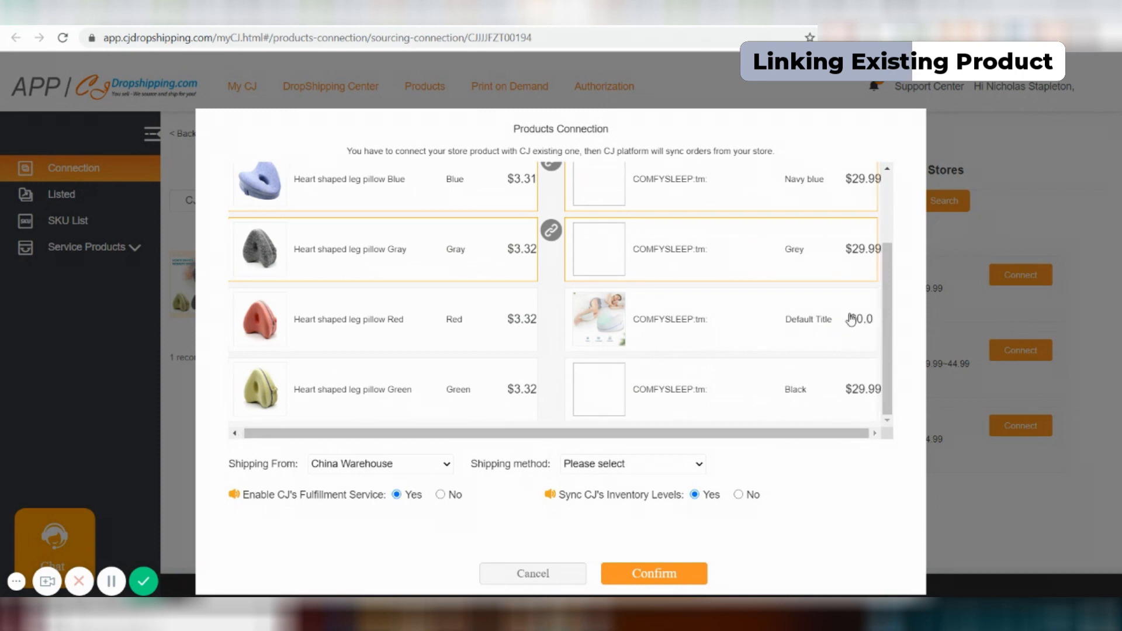
{"action": "left_click", "coordinate": [631, 302]}
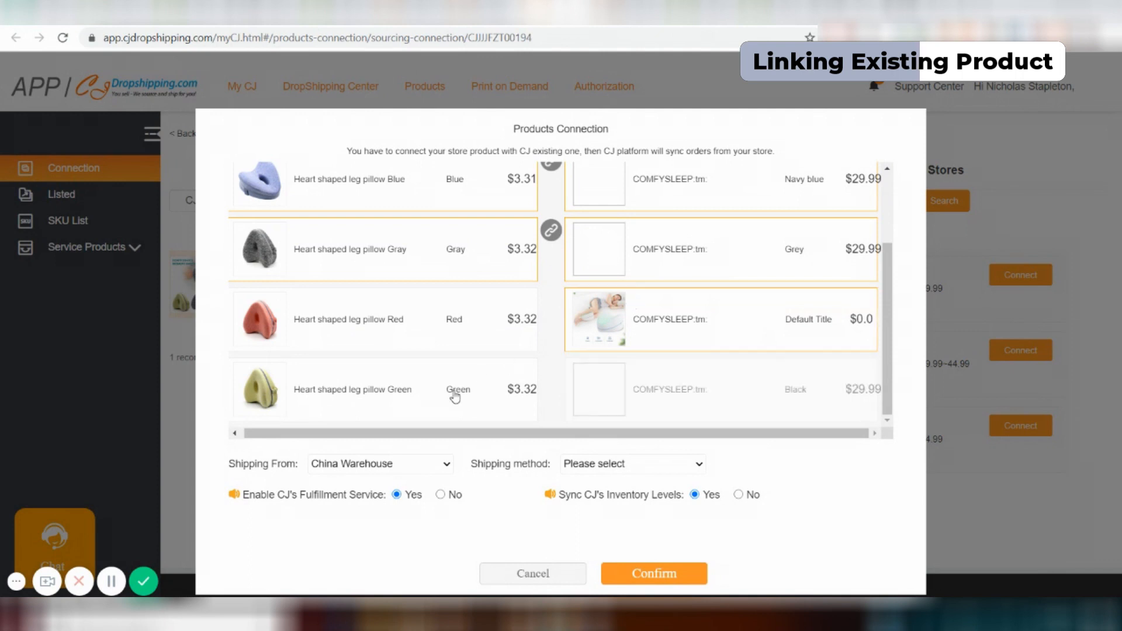
{"action": "left_click", "coordinate": [460, 377]}
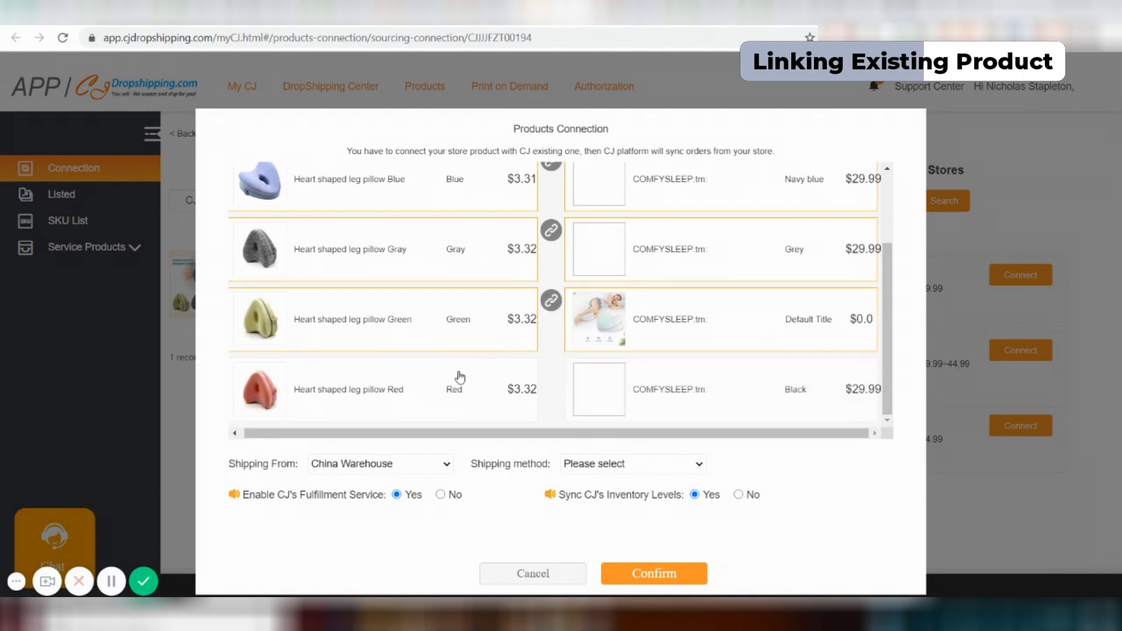
{"action": "left_click", "coordinate": [684, 403]}
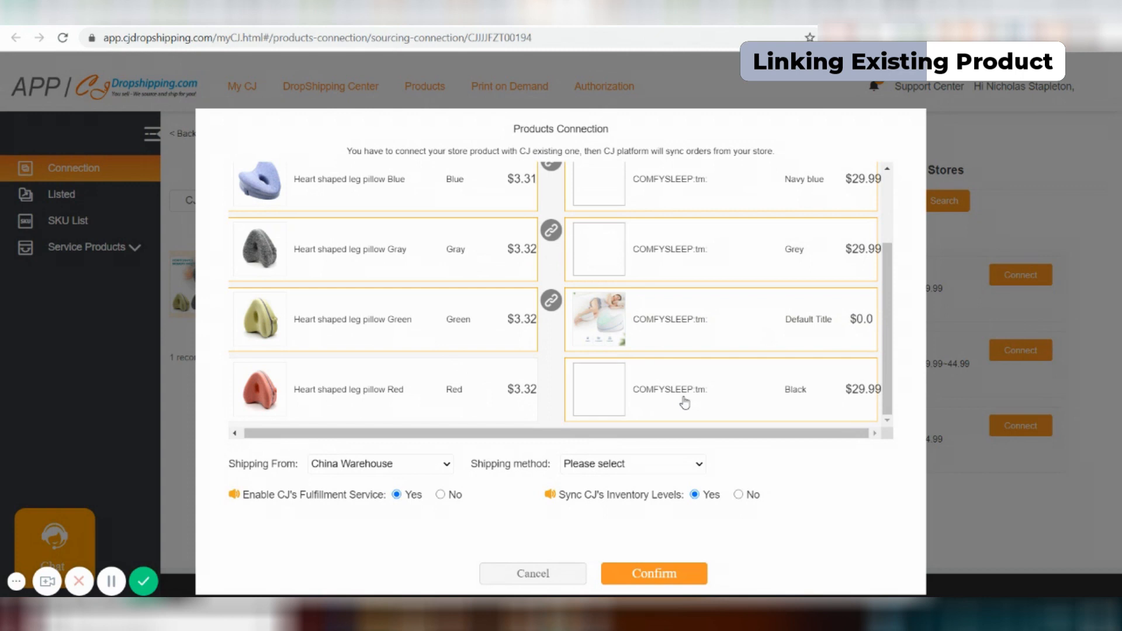
{"action": "left_click", "coordinate": [423, 408]}
Set the shipping method to CJPacket and confirm the product connection.
{"action": "left_click", "coordinate": [654, 576]}
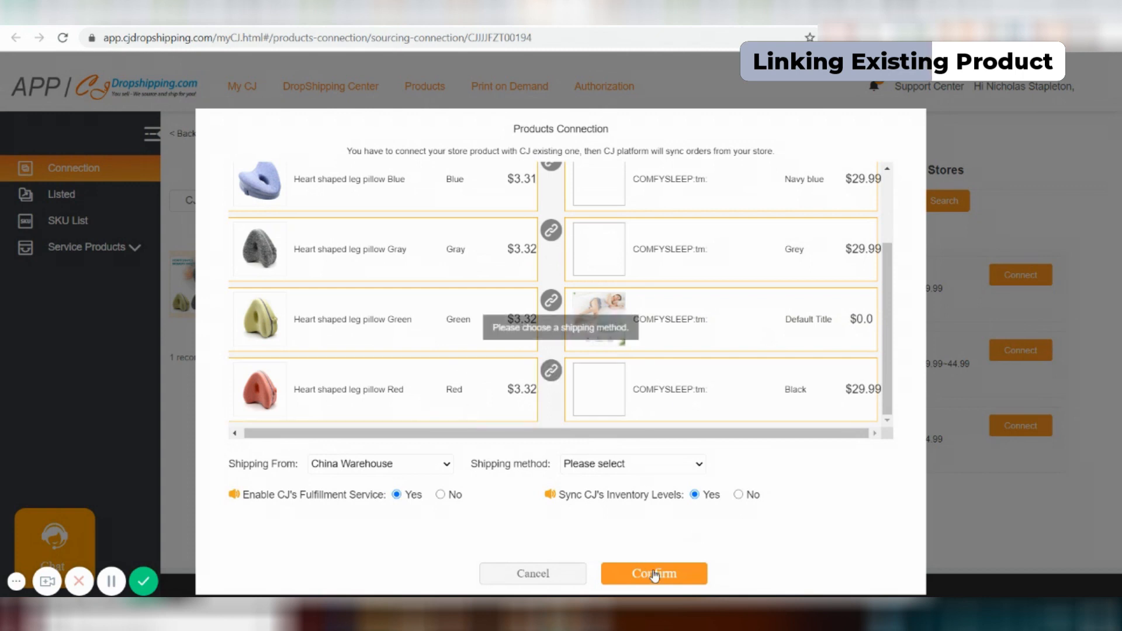
{"action": "left_click", "coordinate": [641, 463]}
{"action": "left_click", "coordinate": [587, 193]}
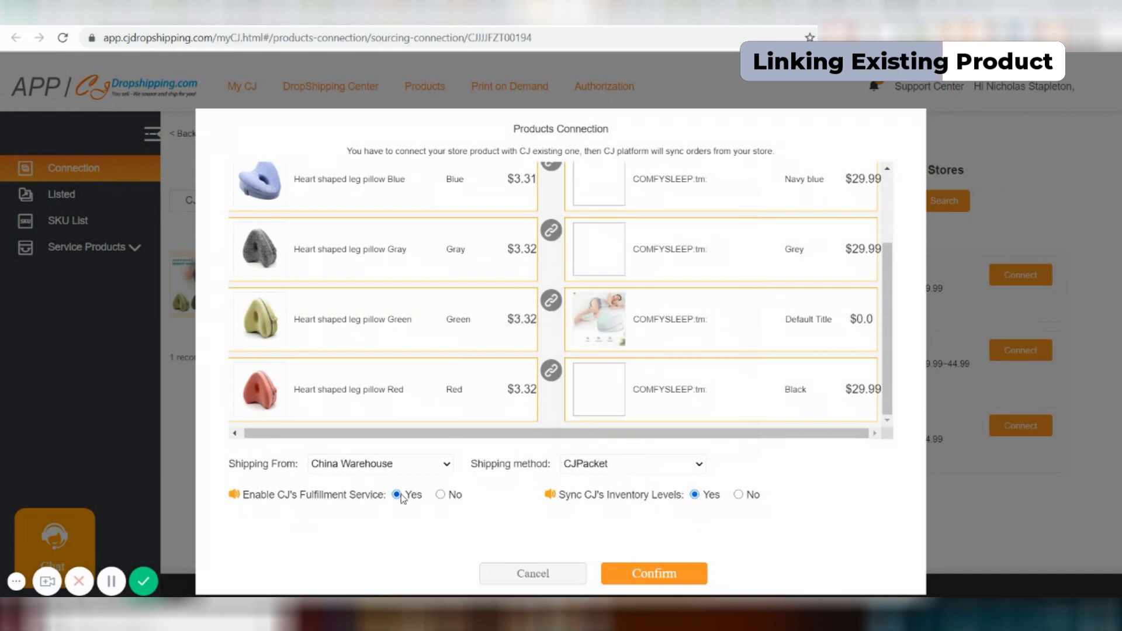
{"action": "left_click", "coordinate": [643, 575]}
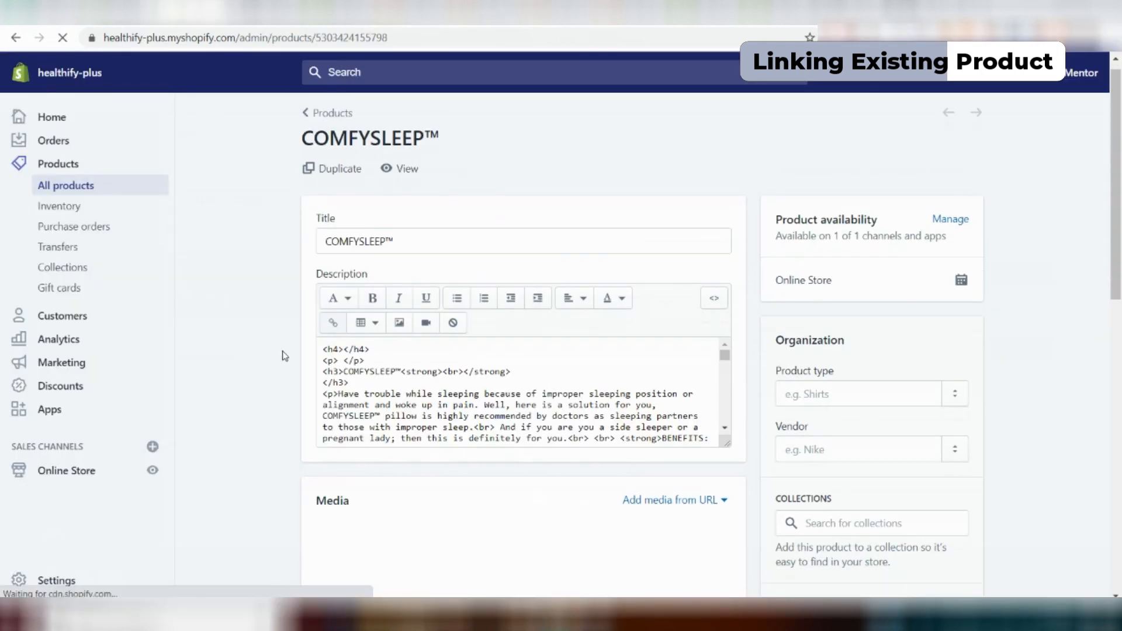
On the COMFYSLEEP product in Shopify, set the Navy blue variant's inventory management to cjdropshipping with SKU cp, and save it.
{"action": "scroll", "coordinate": [285, 355], "scroll_direction": "down", "scroll_amount": 3}
{"action": "scroll", "coordinate": [284, 356], "scroll_direction": "down", "scroll_amount": 7}
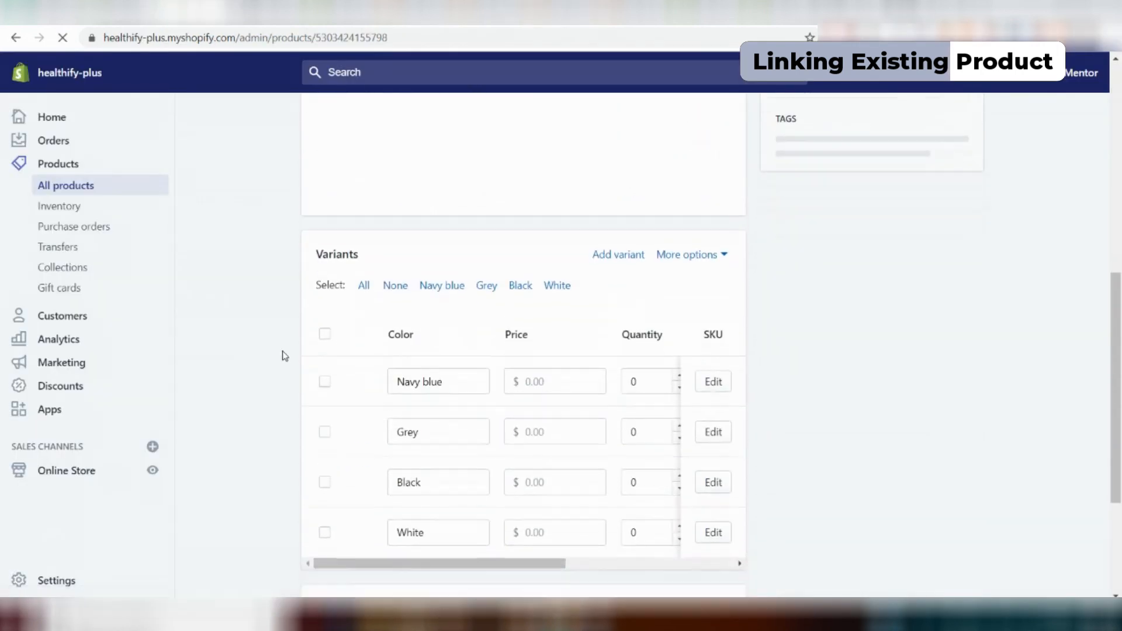
{"action": "left_click_drag", "start_coordinate": [431, 494], "coordinate": [556, 506]}
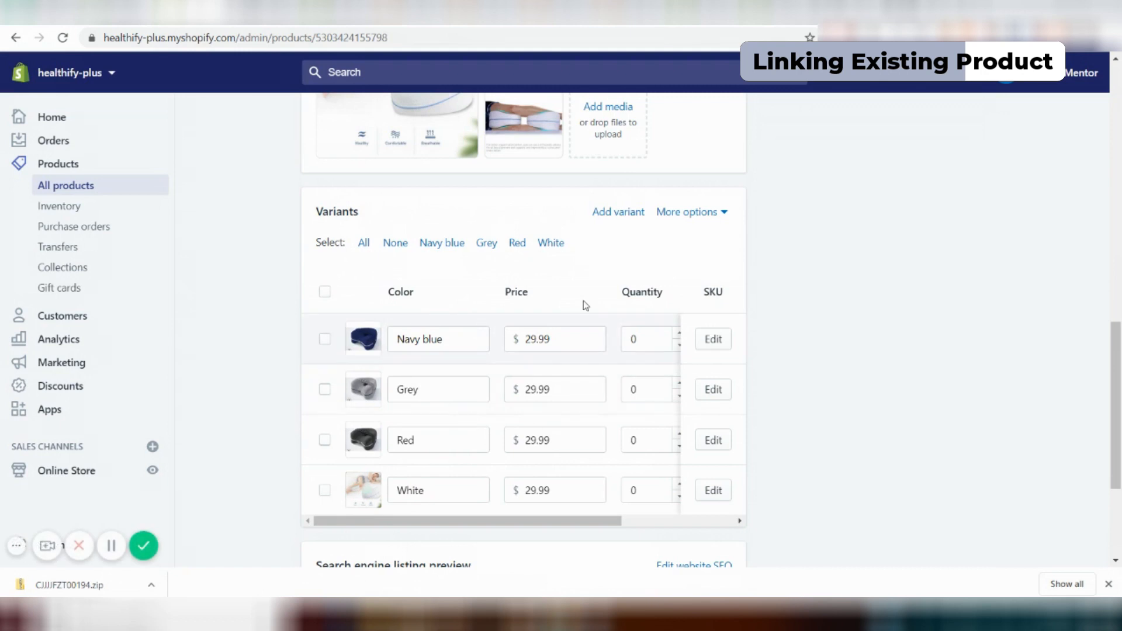
{"action": "left_click_drag", "start_coordinate": [573, 516], "coordinate": [709, 566]}
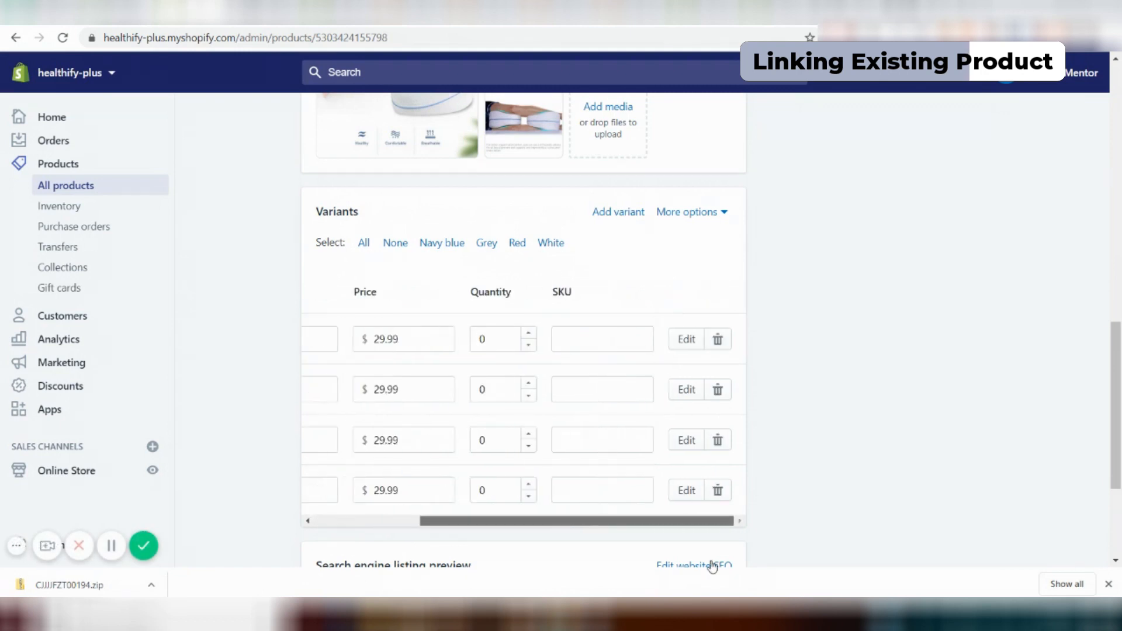
{"action": "left_click", "coordinate": [680, 340]}
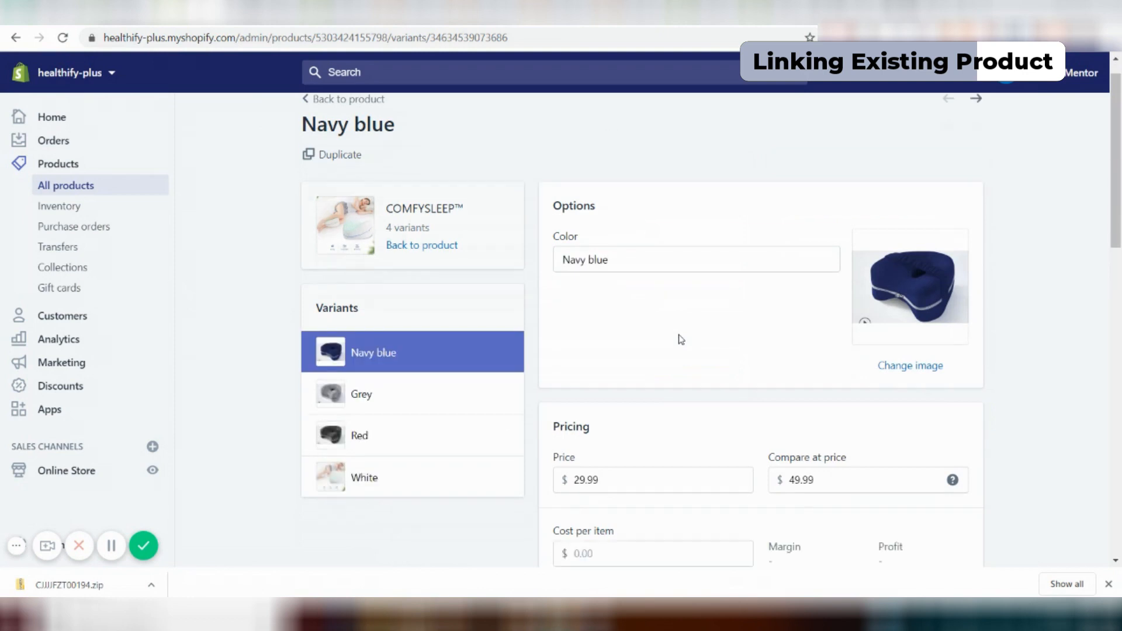
{"action": "scroll", "coordinate": [678, 338], "scroll_direction": "down", "scroll_amount": 5}
{"action": "left_click", "coordinate": [771, 286]}
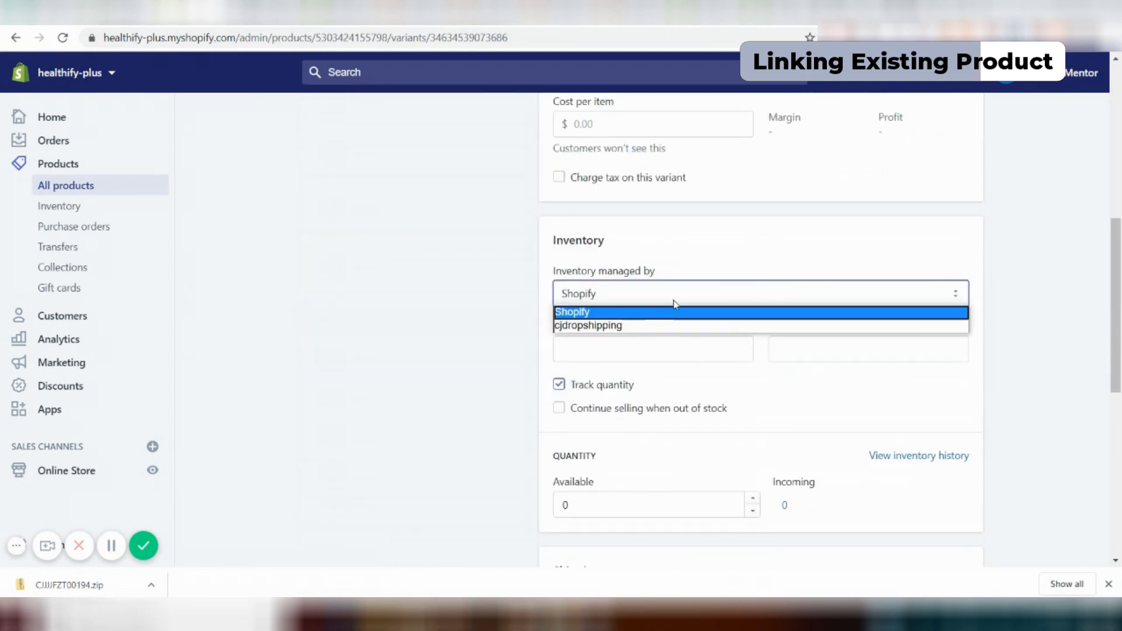
{"action": "left_click", "coordinate": [623, 326]}
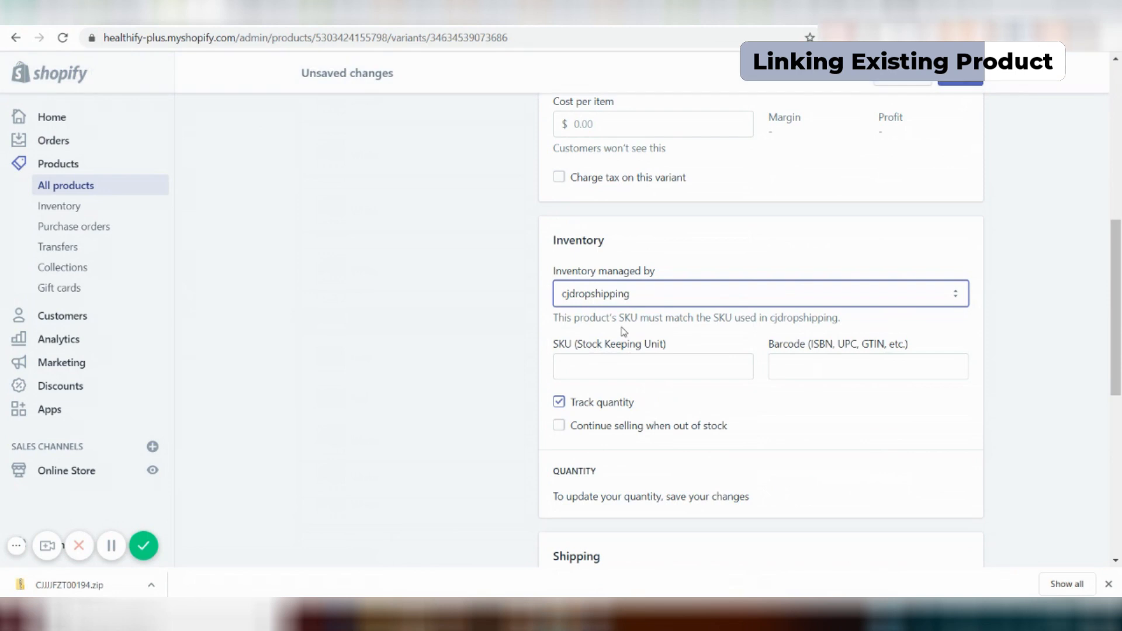
{"action": "left_click", "coordinate": [606, 362]}
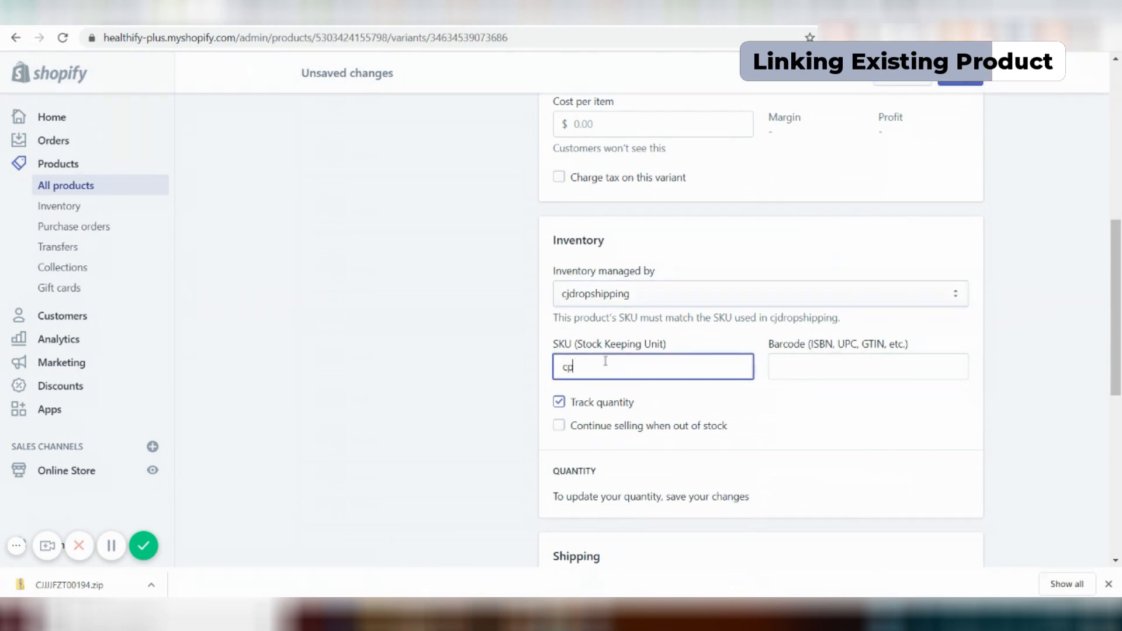
{"action": "left_click", "coordinate": [969, 82]}
Set the Grey variant's inventory to be managed by cjdropshipping with SKU cp, and save it.
{"action": "scroll", "coordinate": [566, 344], "scroll_direction": "up", "scroll_amount": 5}
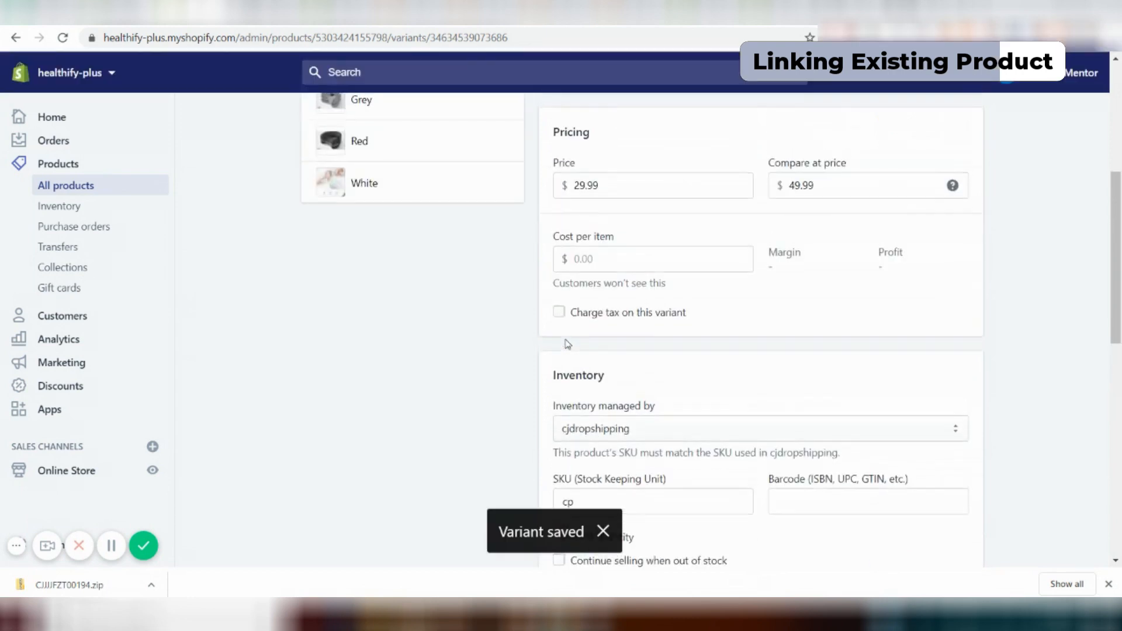
{"action": "left_click", "coordinate": [400, 283]}
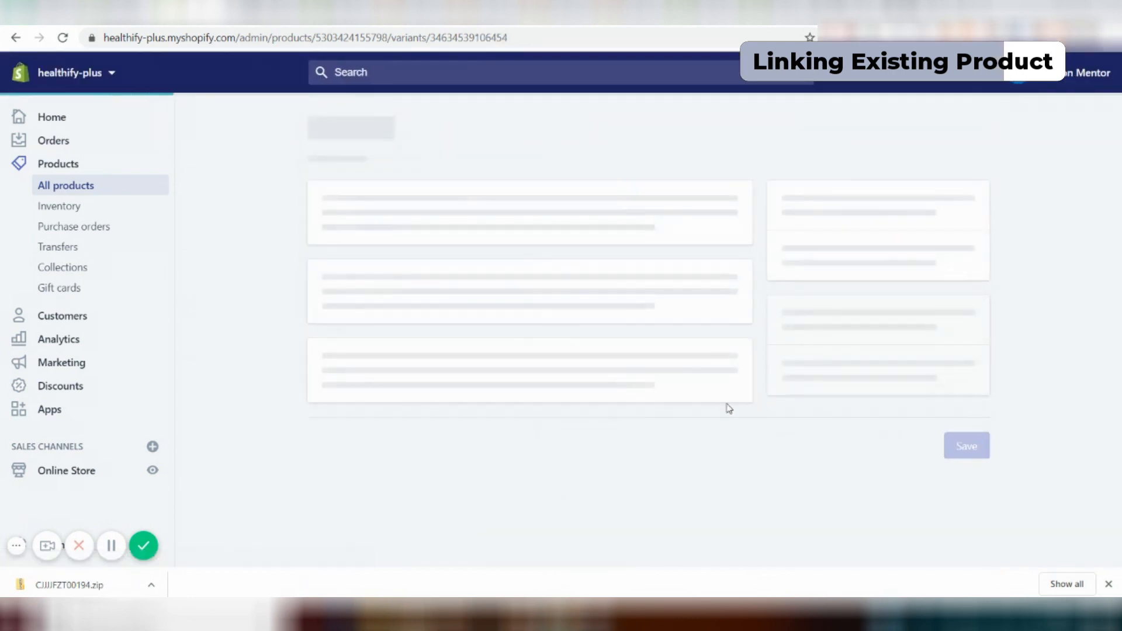
{"action": "scroll", "coordinate": [729, 407], "scroll_direction": "down", "scroll_amount": 6}
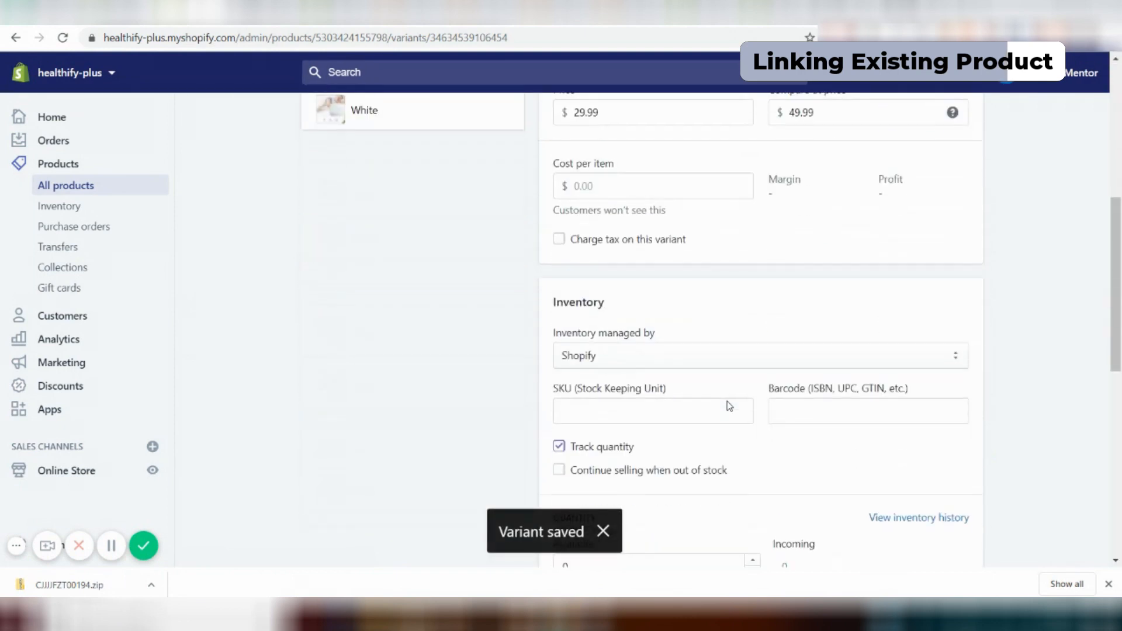
{"action": "left_click", "coordinate": [759, 361]}
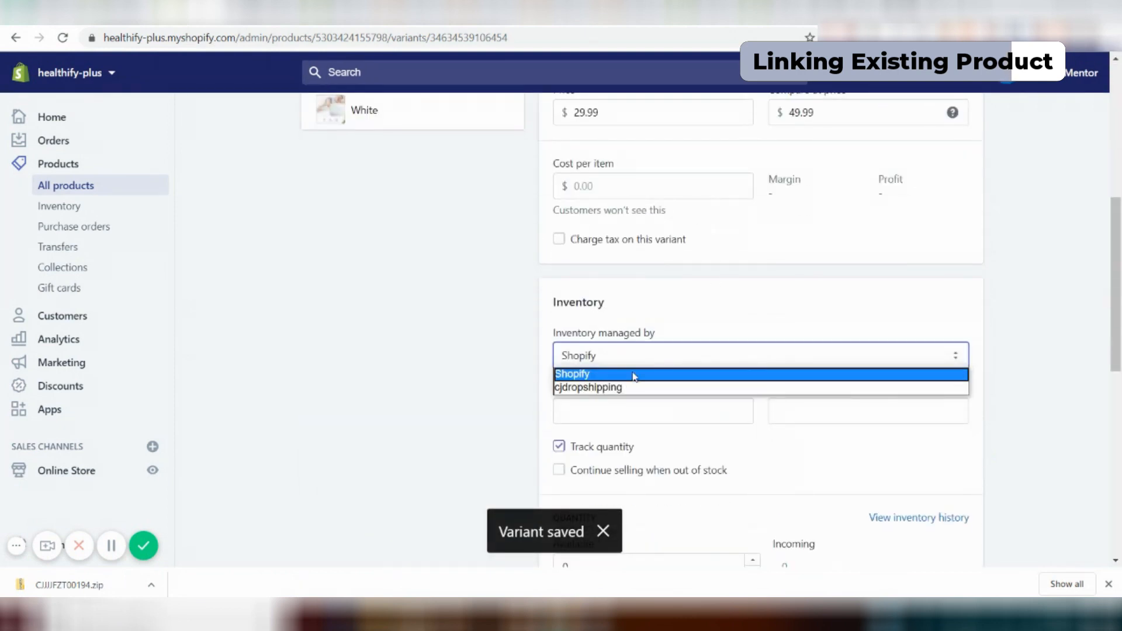
{"action": "left_click", "coordinate": [607, 388]}
{"action": "left_click", "coordinate": [594, 438]}
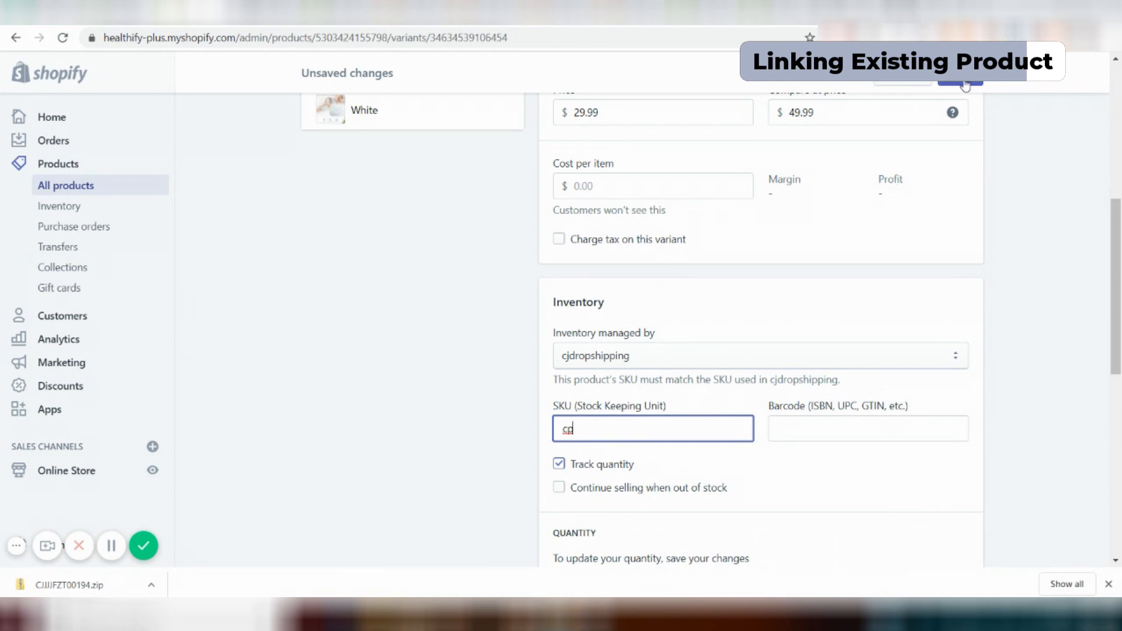
{"action": "left_click", "coordinate": [965, 86]}
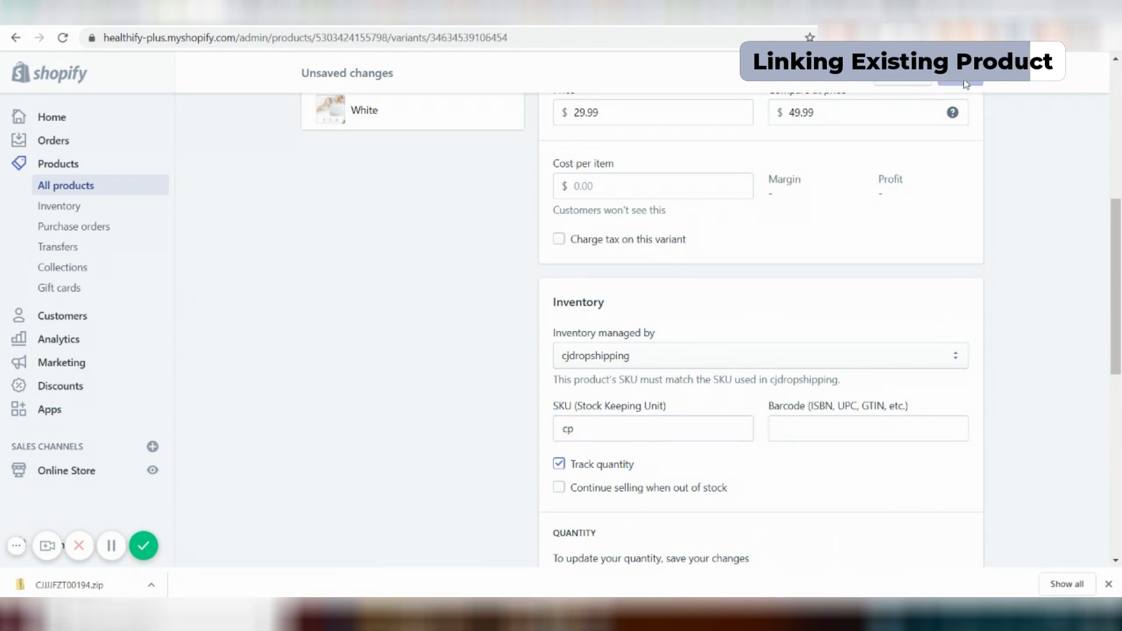
Set the Red variant's inventory to be managed by cjdropshipping with SKU cp, and save it.
{"action": "scroll", "coordinate": [701, 234], "scroll_direction": "up", "scroll_amount": 3}
{"action": "left_click", "coordinate": [409, 228]}
{"action": "scroll", "coordinate": [709, 353], "scroll_direction": "down", "scroll_amount": 3}
{"action": "left_click", "coordinate": [642, 368]}
{"action": "left_click", "coordinate": [640, 401]}
{"action": "left_click", "coordinate": [602, 438]}
{"action": "type", "text": "cp"}
{"action": "left_click", "coordinate": [954, 86]}
Return to the COMFYSLEEP product, check the quantities and SKUs of its variants, and go back to the product list.
{"action": "scroll", "coordinate": [701, 234], "scroll_direction": "up", "scroll_amount": 6}
{"action": "left_click", "coordinate": [336, 125]}
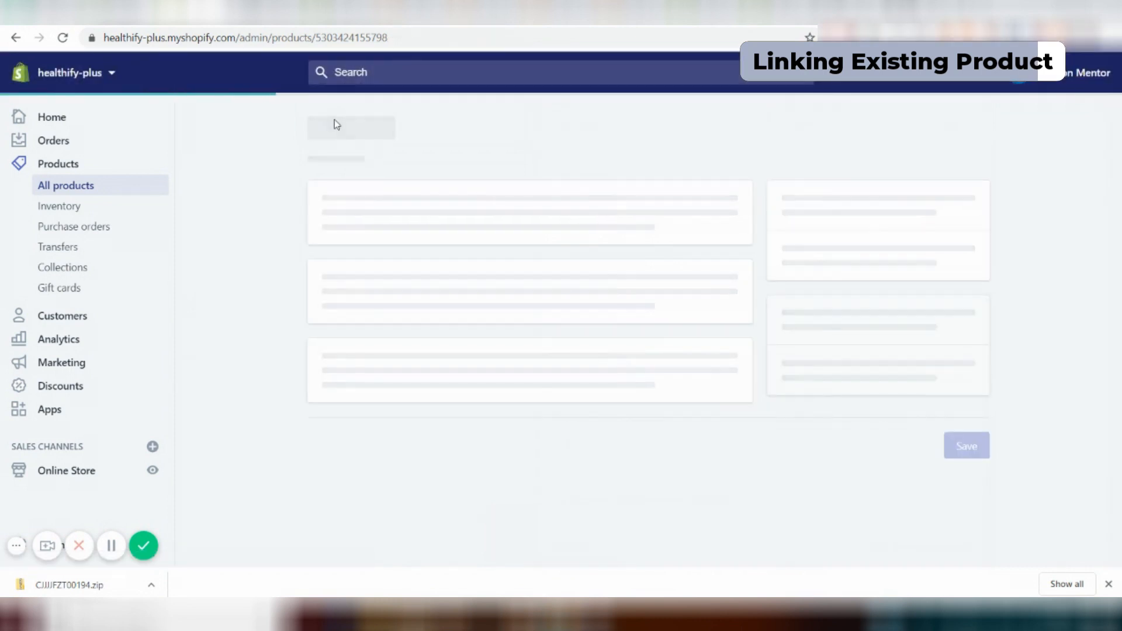
{"action": "left_click", "coordinate": [1108, 583]}
{"action": "scroll", "coordinate": [272, 486], "scroll_direction": "down", "scroll_amount": 12}
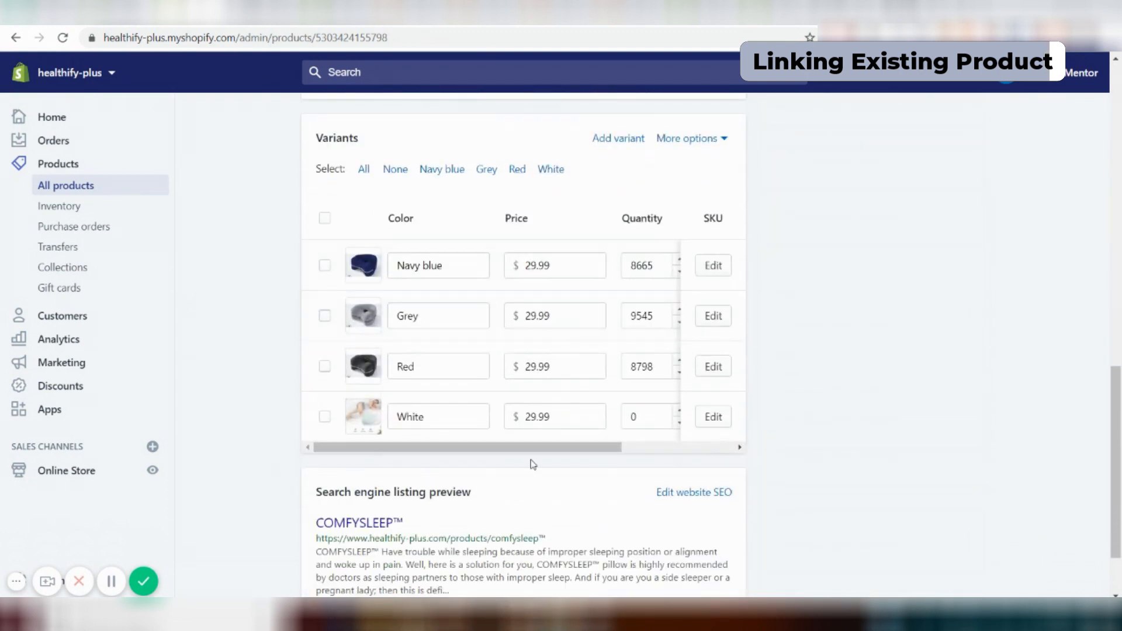
{"action": "left_click_drag", "start_coordinate": [523, 455], "coordinate": [625, 445]}
{"action": "scroll", "coordinate": [366, 268], "scroll_direction": "up", "scroll_amount": 15}
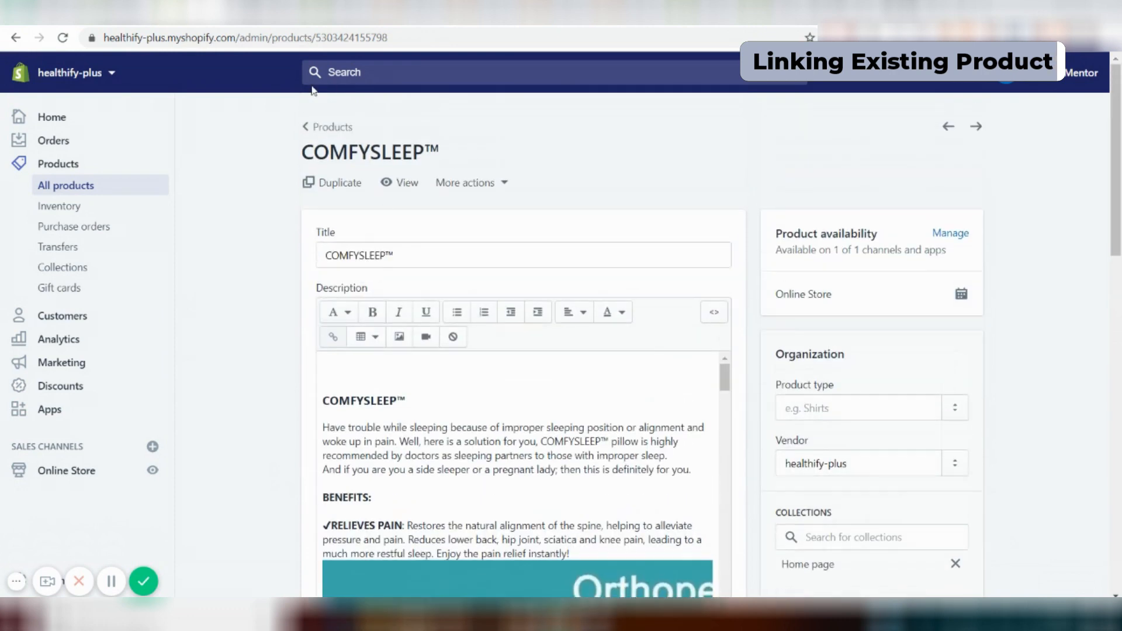
{"action": "left_click", "coordinate": [319, 129]}
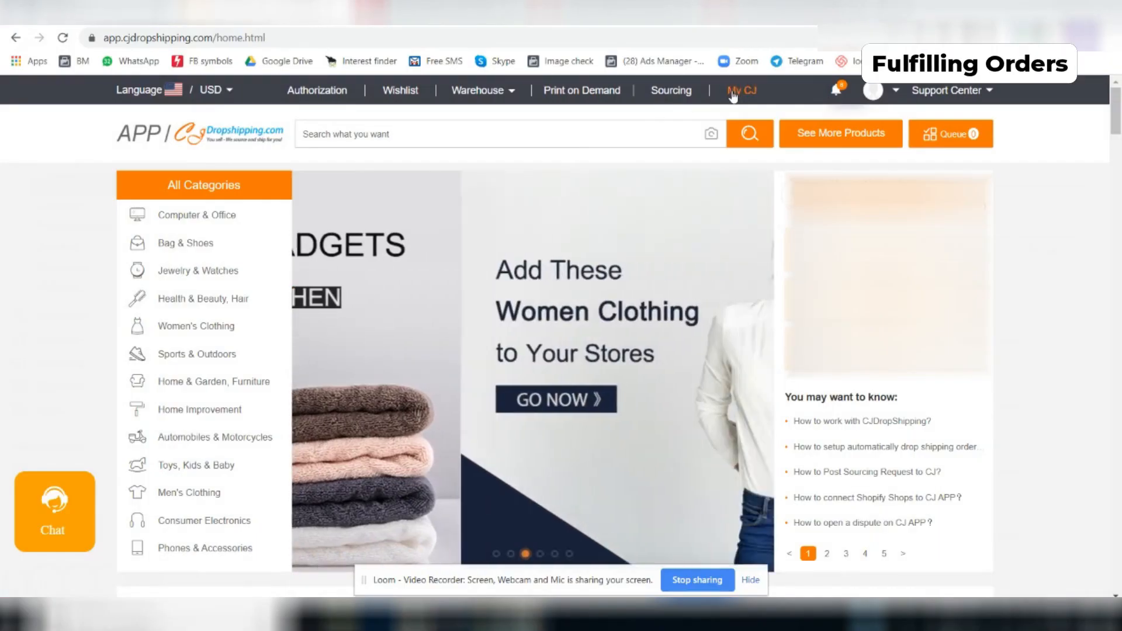
Open the imported orders in the DropShipping Center, sync the latest store orders, and refresh the list.
{"action": "left_click", "coordinate": [735, 96]}
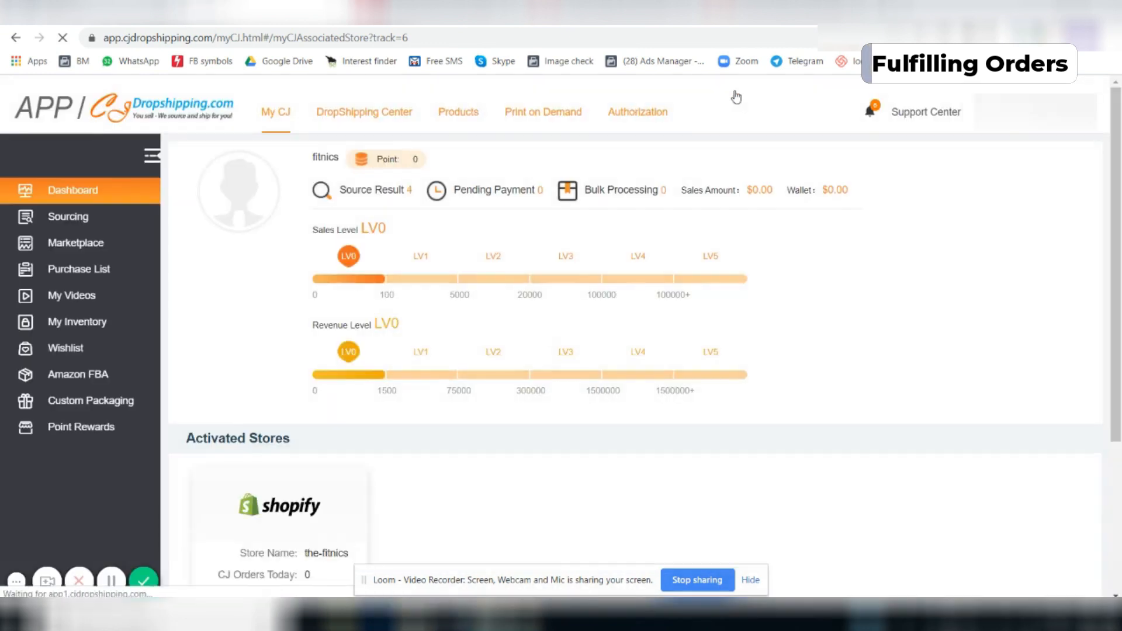
{"action": "left_click", "coordinate": [385, 127]}
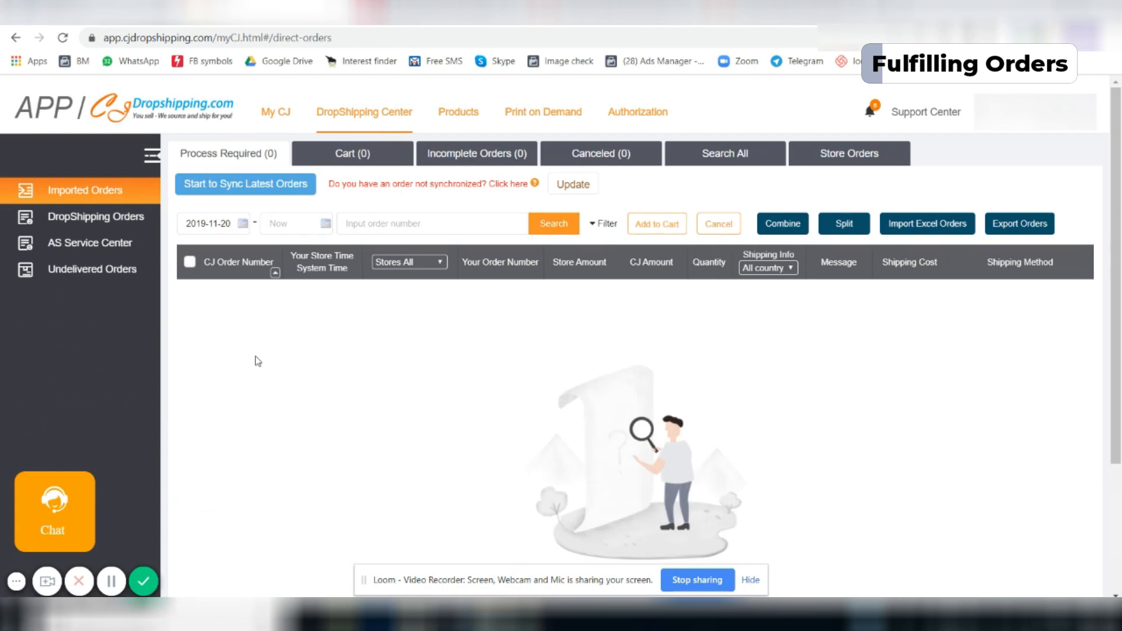
{"action": "left_click", "coordinate": [258, 186]}
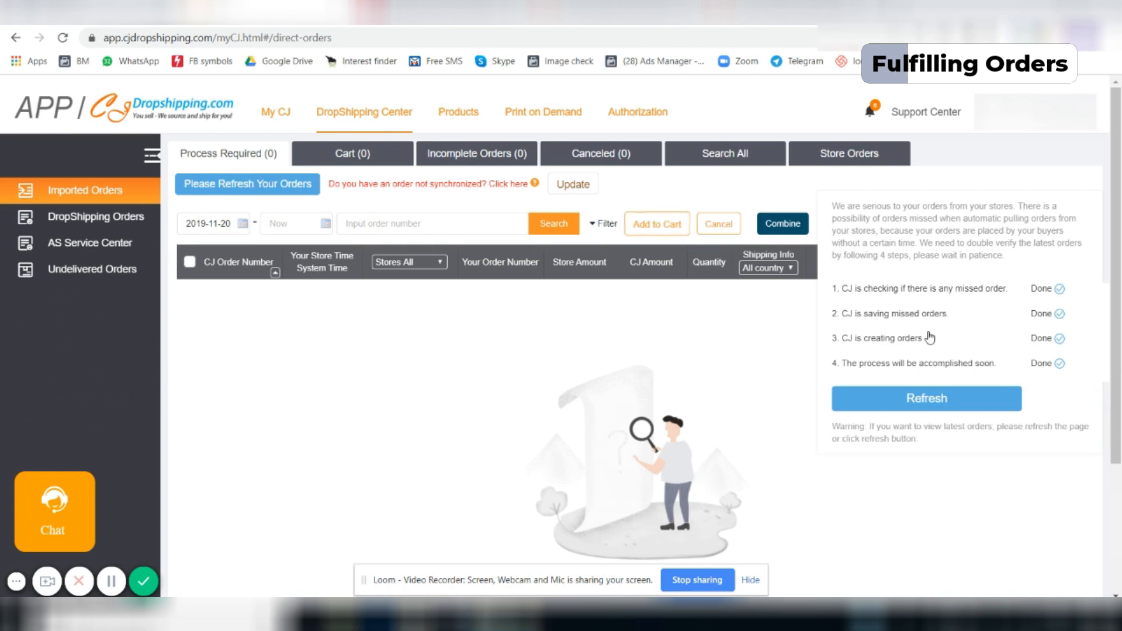
{"action": "left_click", "coordinate": [922, 396]}
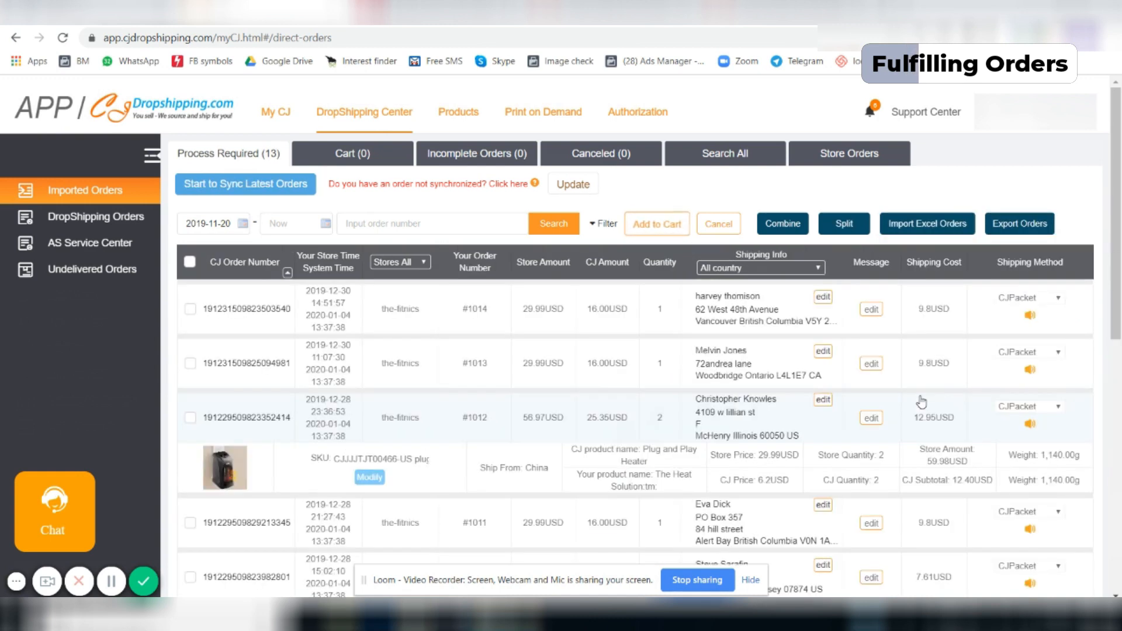
Review the imported orders requiring processing, select all of them, and confirm adding them to the cart.
{"action": "scroll", "coordinate": [599, 417], "scroll_direction": "down", "scroll_amount": 5}
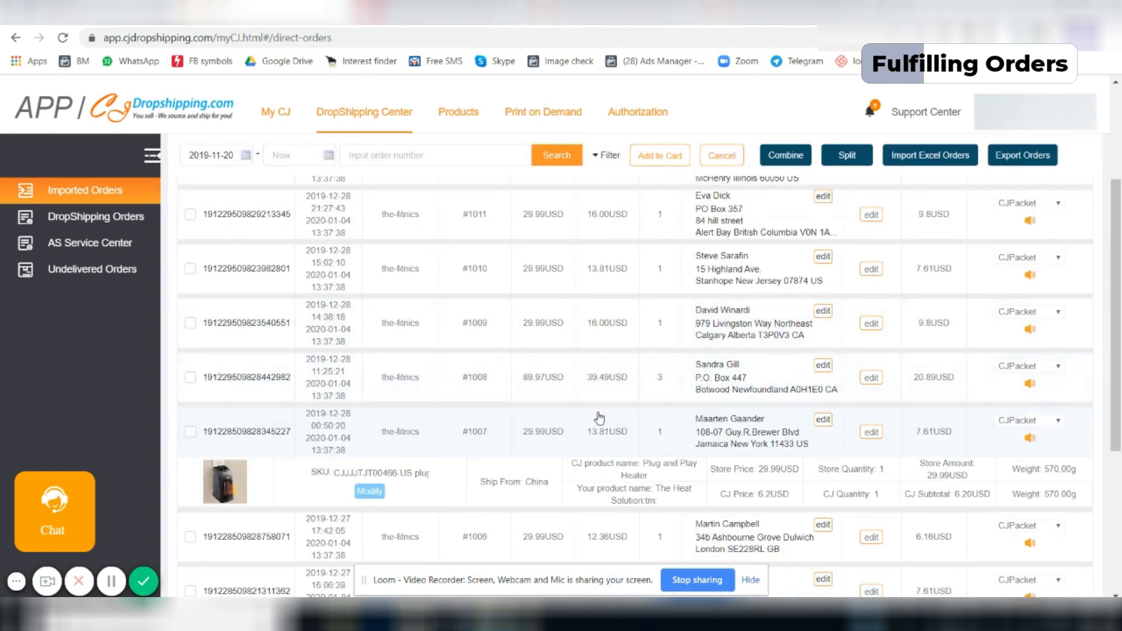
{"action": "scroll", "coordinate": [599, 417], "scroll_direction": "down", "scroll_amount": 5}
{"action": "scroll", "coordinate": [597, 403], "scroll_direction": "down", "scroll_amount": 1}
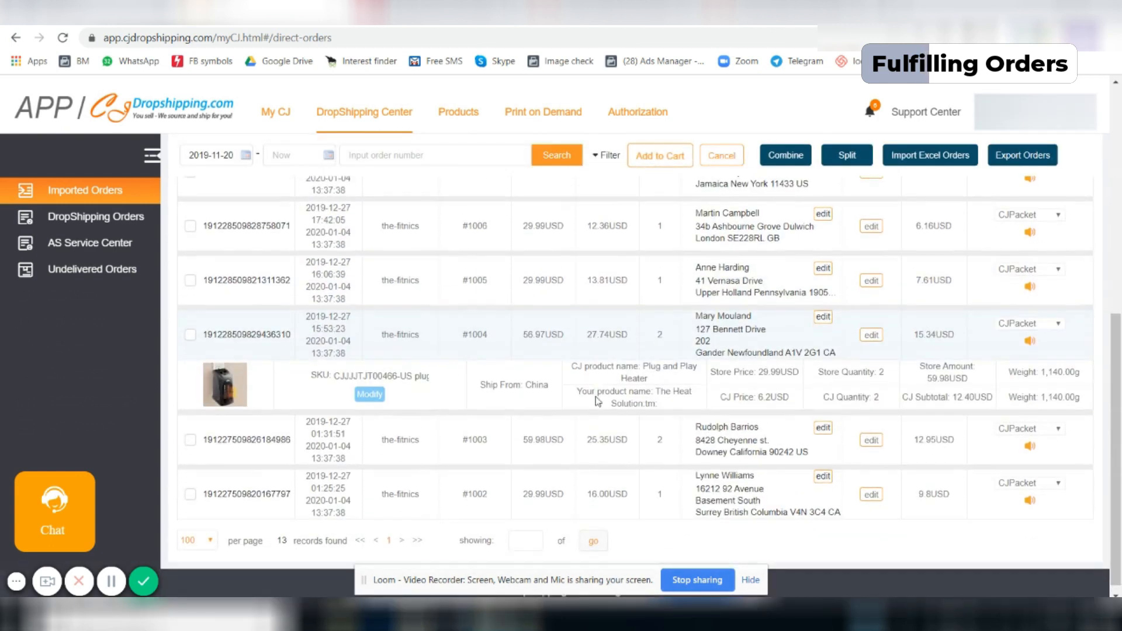
{"action": "scroll", "coordinate": [599, 403], "scroll_direction": "up", "scroll_amount": 10}
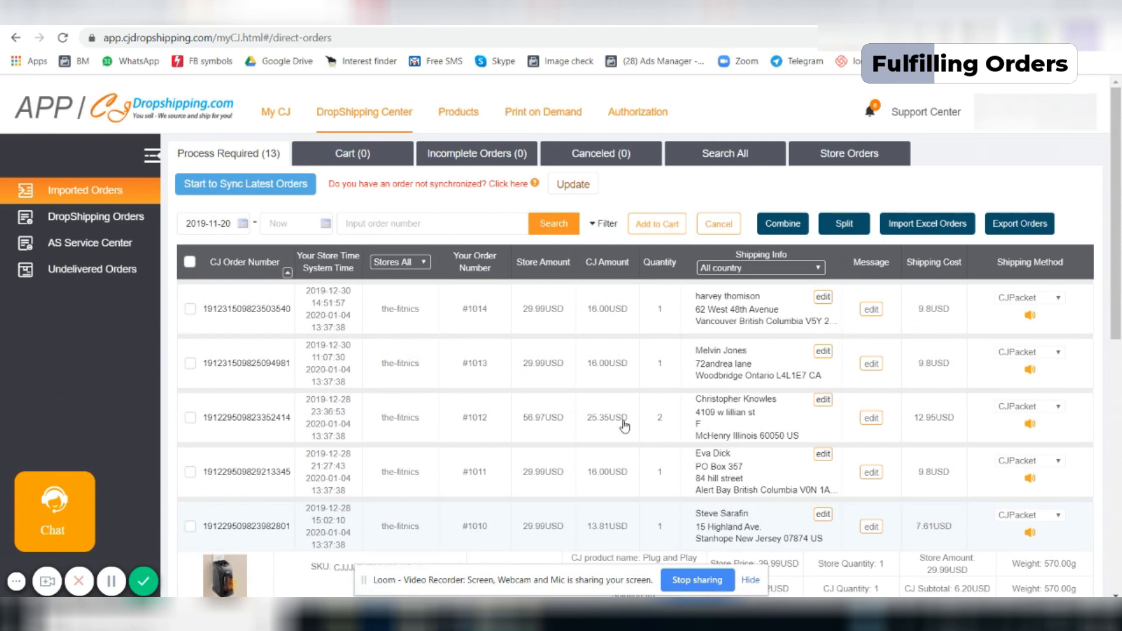
{"action": "left_click", "coordinate": [190, 262]}
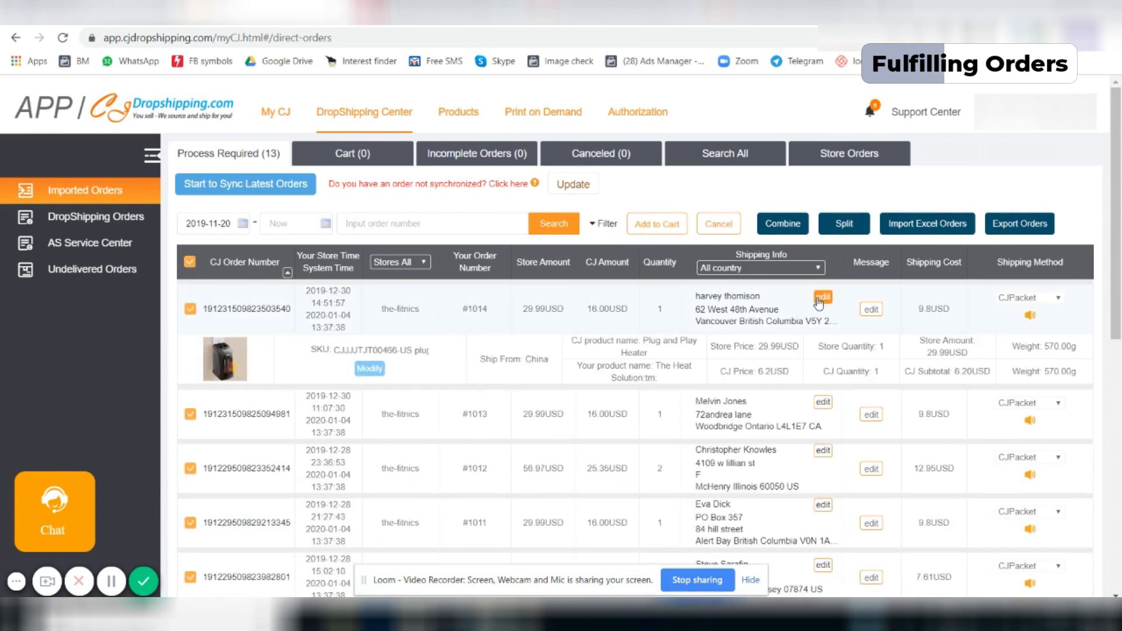
{"action": "left_click", "coordinate": [675, 228]}
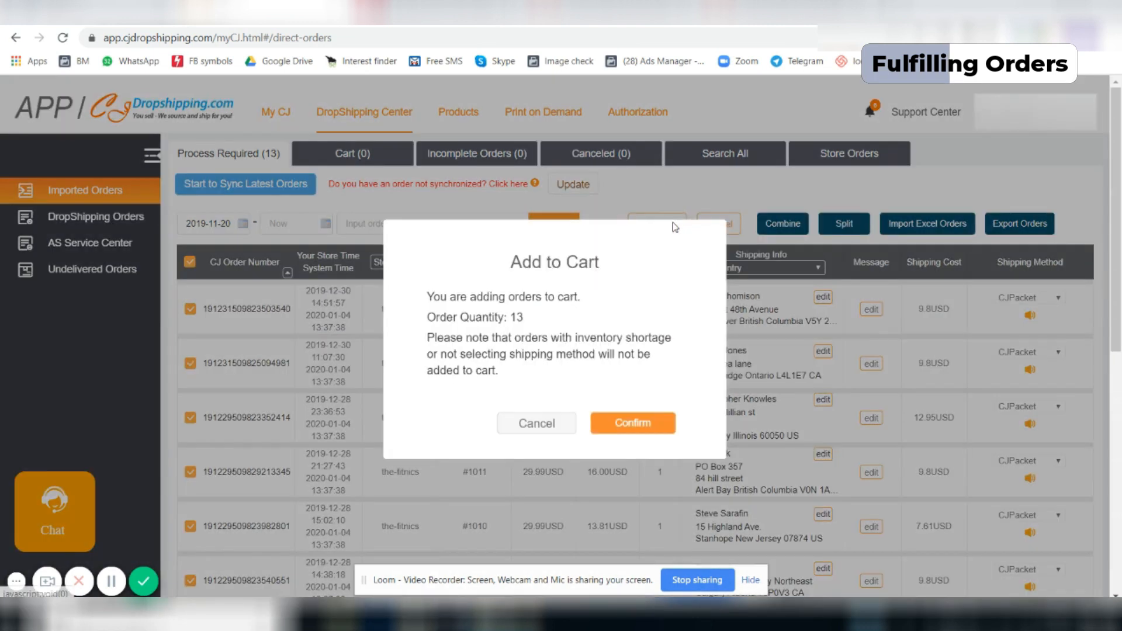
{"action": "left_click", "coordinate": [624, 425]}
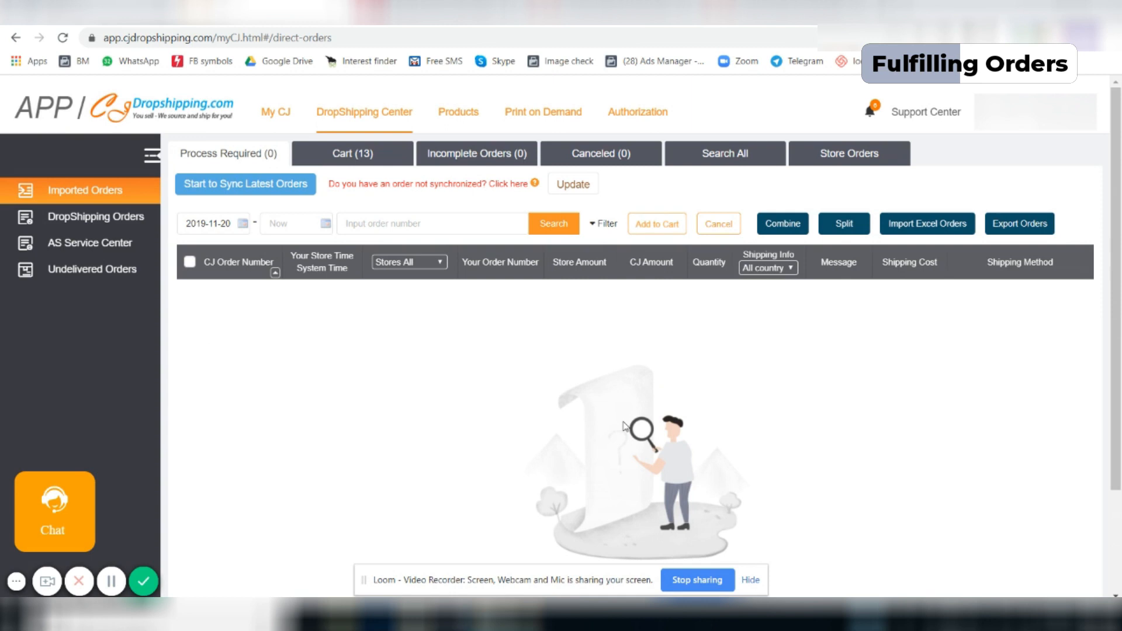
Open the cart, review the selected orders with their CJPacket shipping, and confirm them for payment.
{"action": "left_click", "coordinate": [359, 153]}
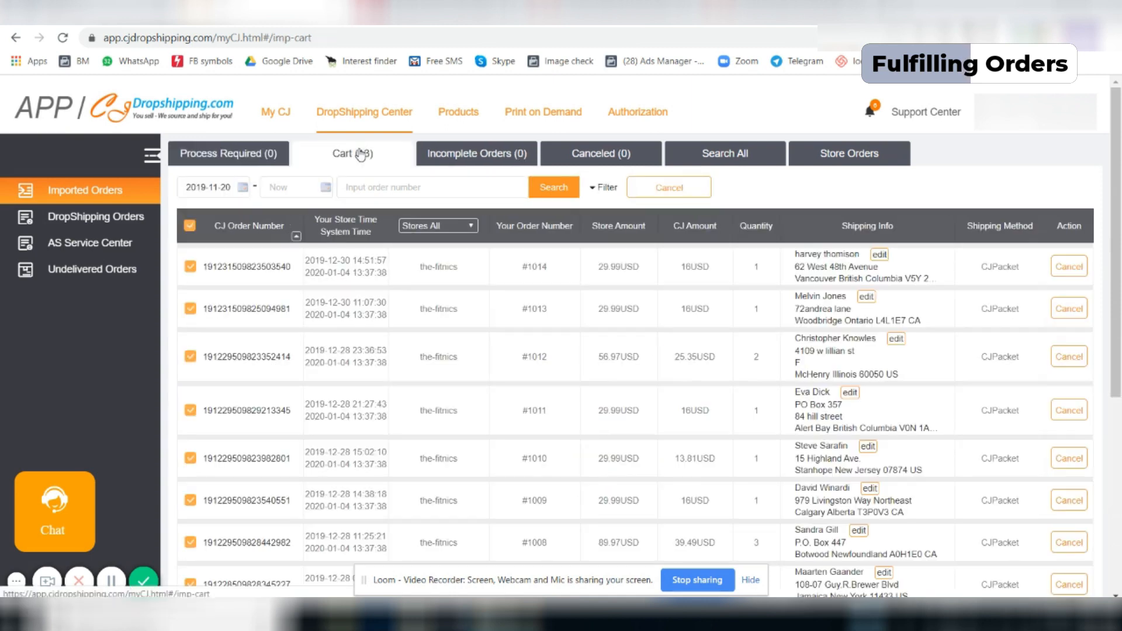
{"action": "mouse_move", "coordinate": [674, 393]}
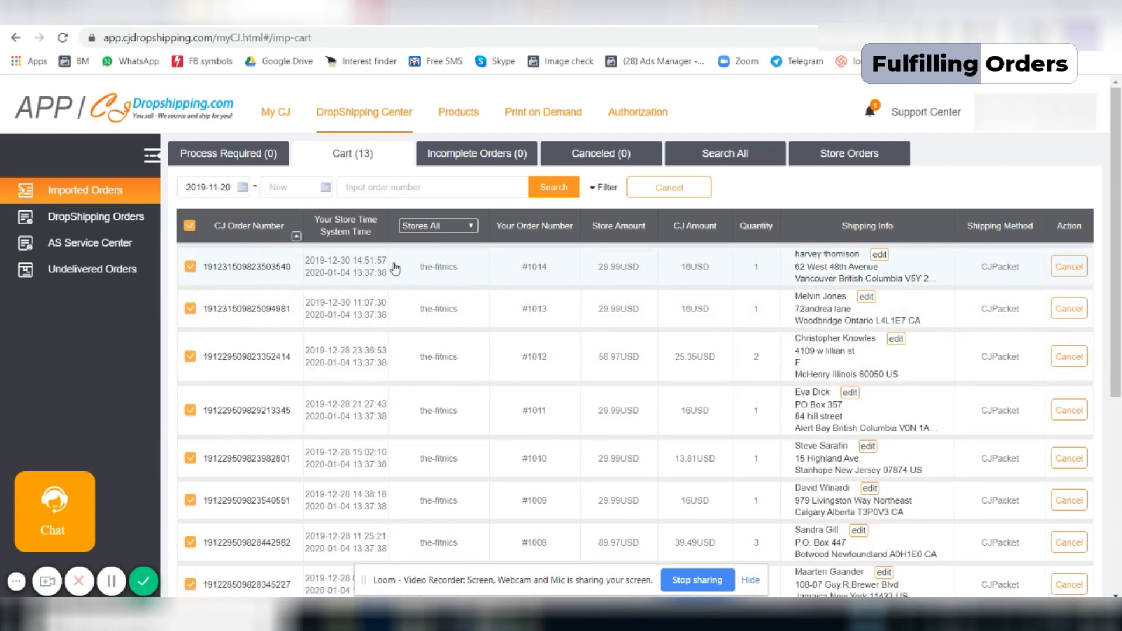
{"action": "scroll", "coordinate": [713, 405], "scroll_direction": "down", "scroll_amount": 5}
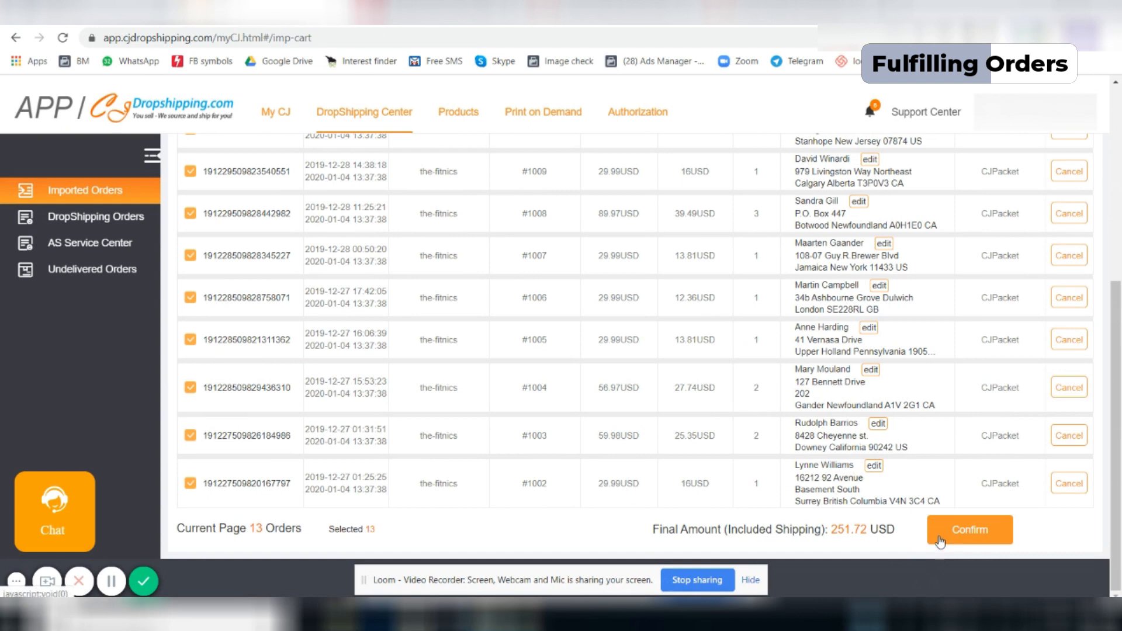
{"action": "left_click", "coordinate": [940, 540]}
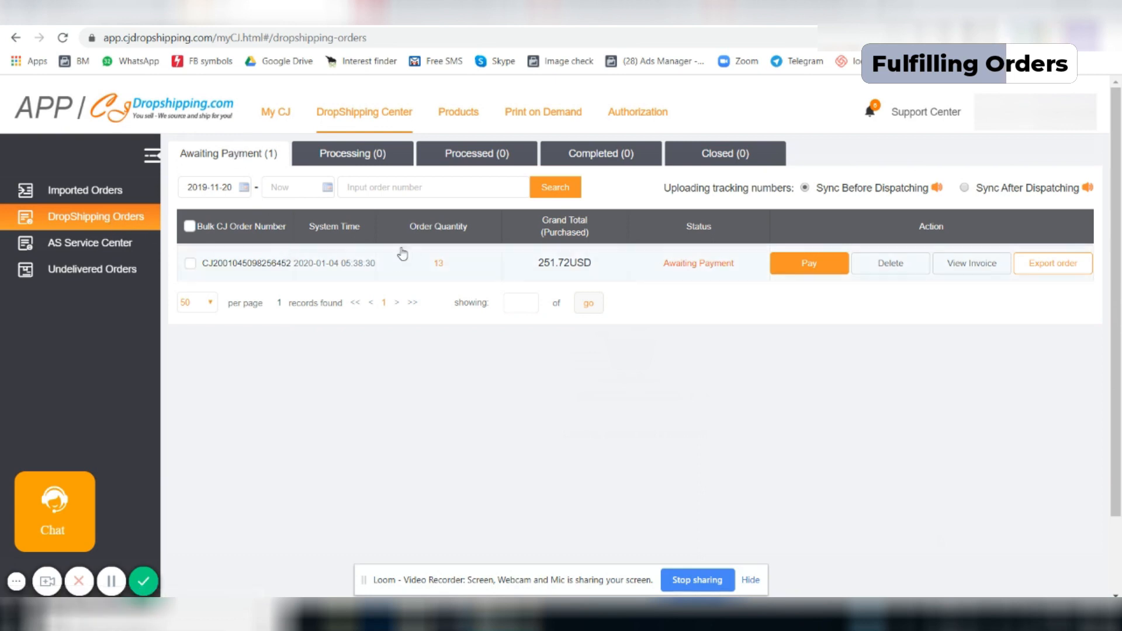
Select the bulk order awaiting payment, confirm its payment summary, and review the available payment methods.
{"action": "left_click", "coordinate": [190, 263]}
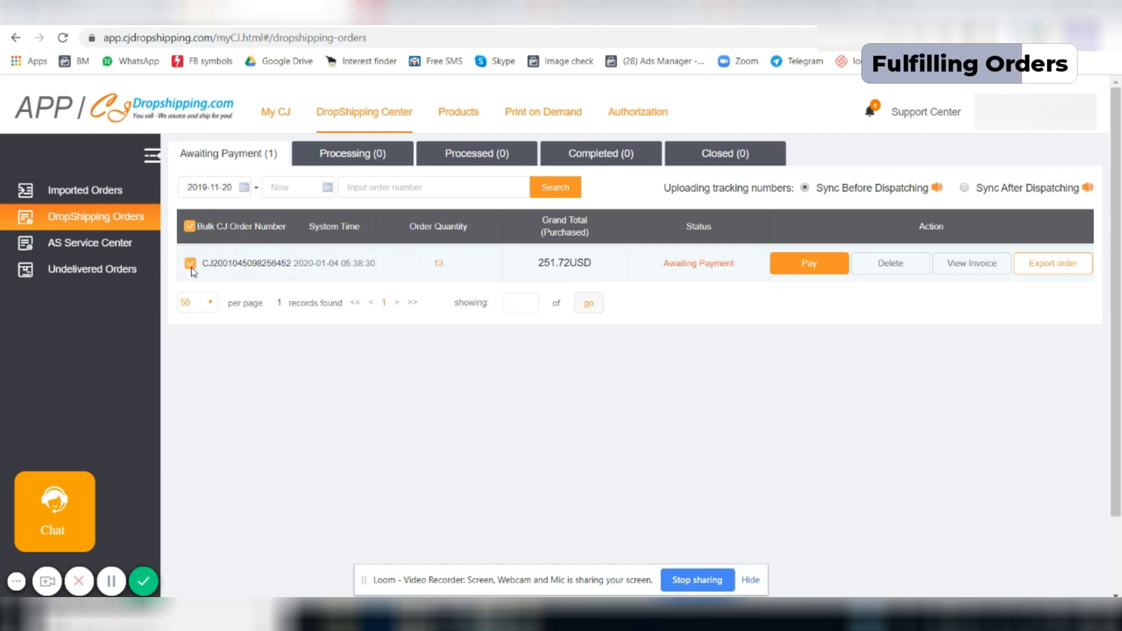
{"action": "left_click", "coordinate": [792, 275]}
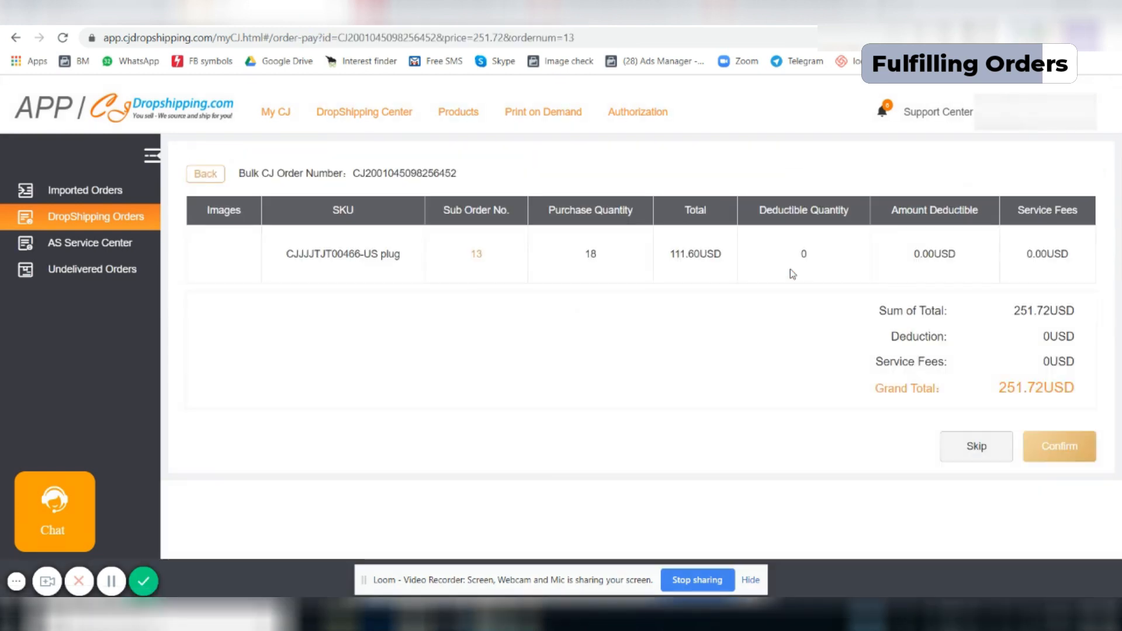
{"action": "left_click", "coordinate": [1046, 441]}
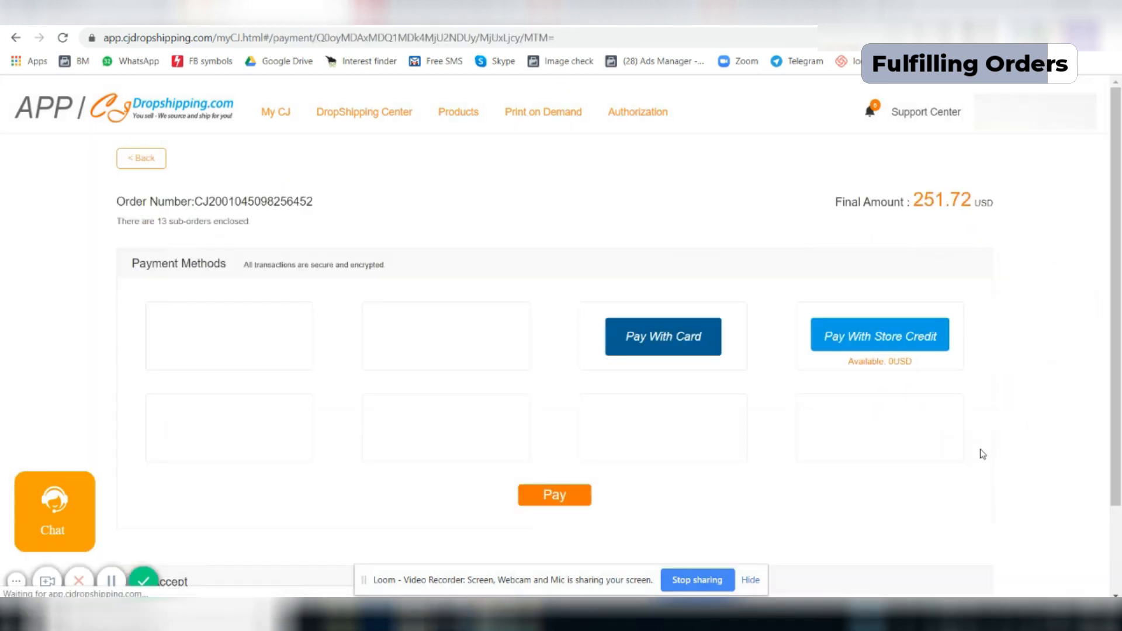
{"action": "scroll", "coordinate": [981, 453], "scroll_direction": "down", "scroll_amount": 2}
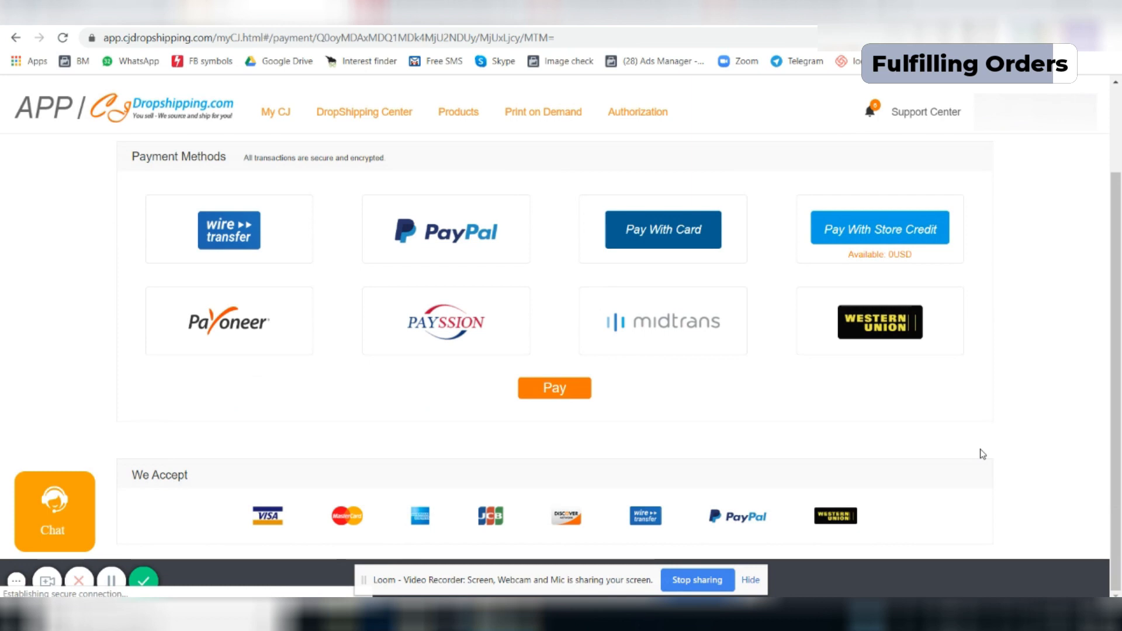
{"action": "scroll", "coordinate": [981, 453], "scroll_direction": "up", "scroll_amount": 2}
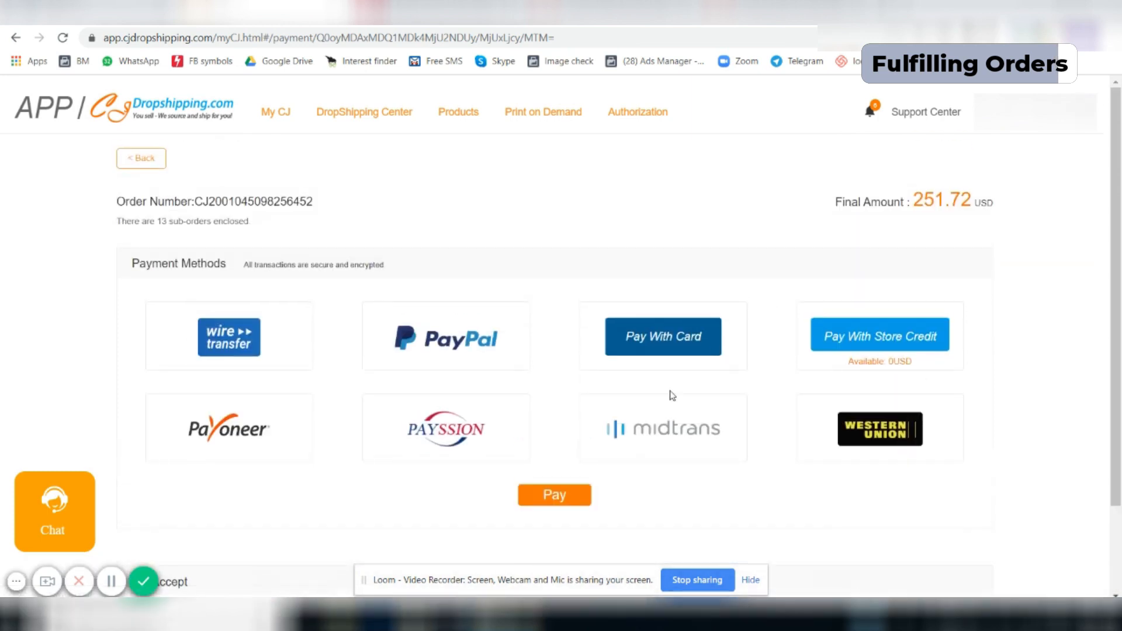